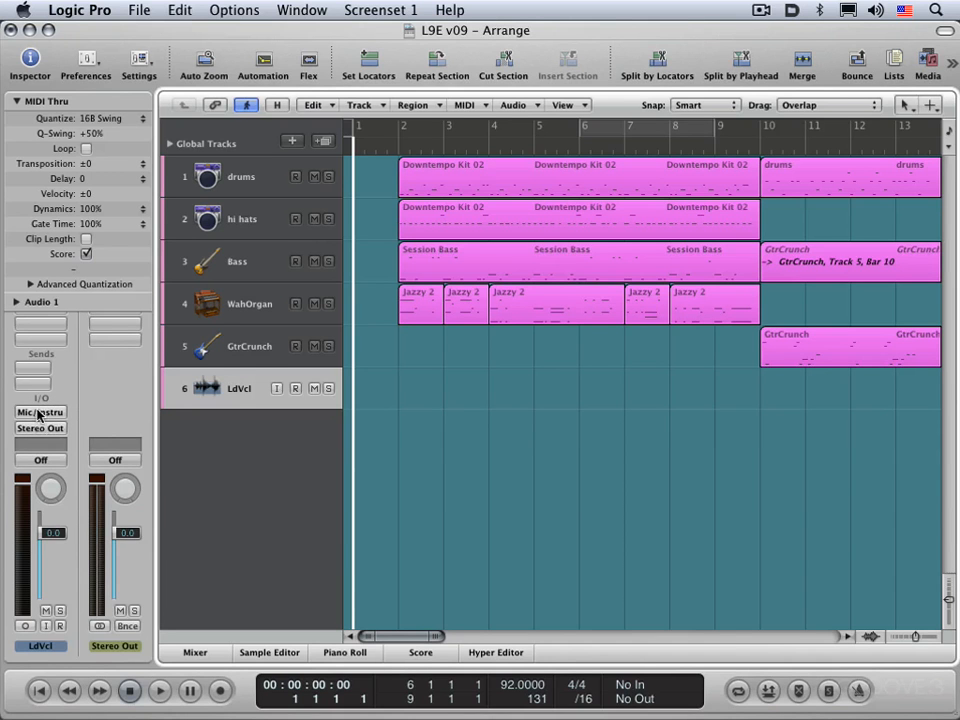
Set the LdVcl channel strip's input to Input 4 (OctaPre 2).
left_click(38, 412)
mouse_move(44, 459)
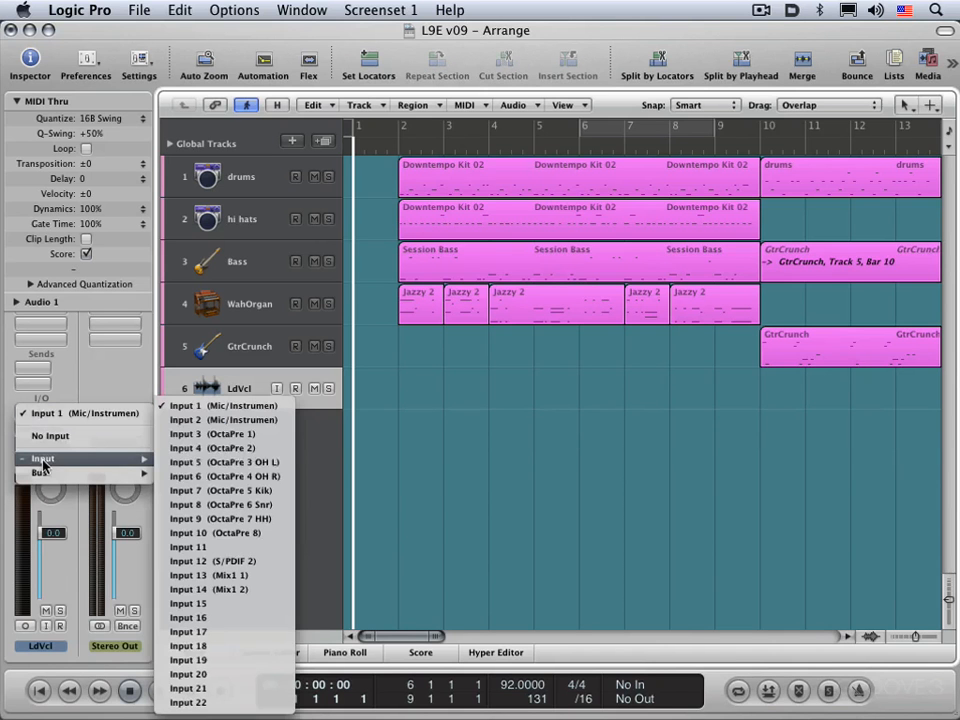
left_click(248, 452)
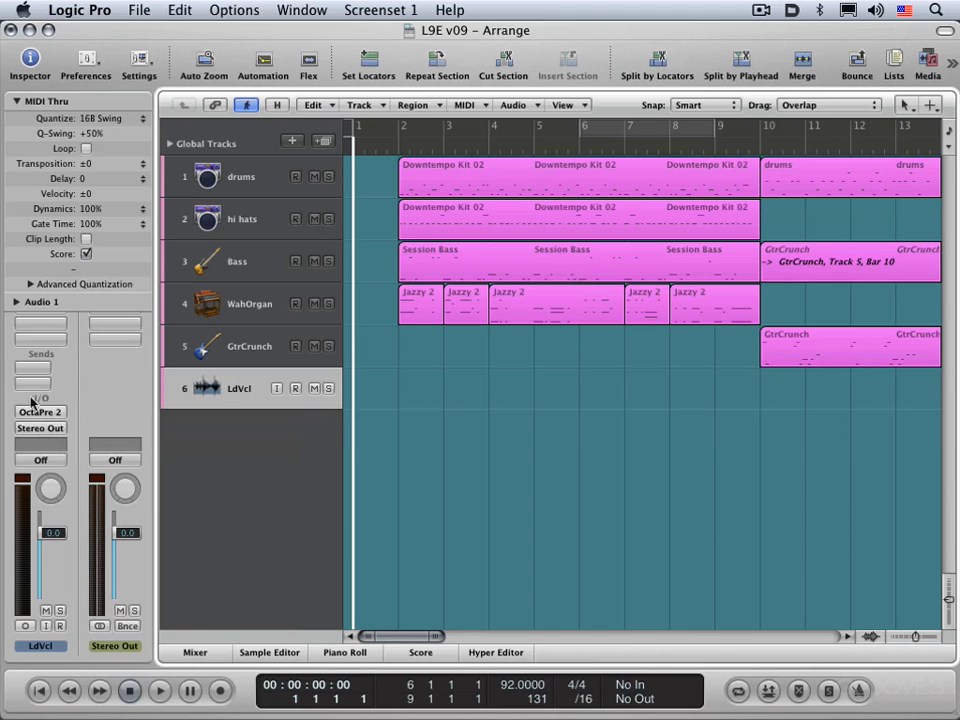
left_click(233, 9)
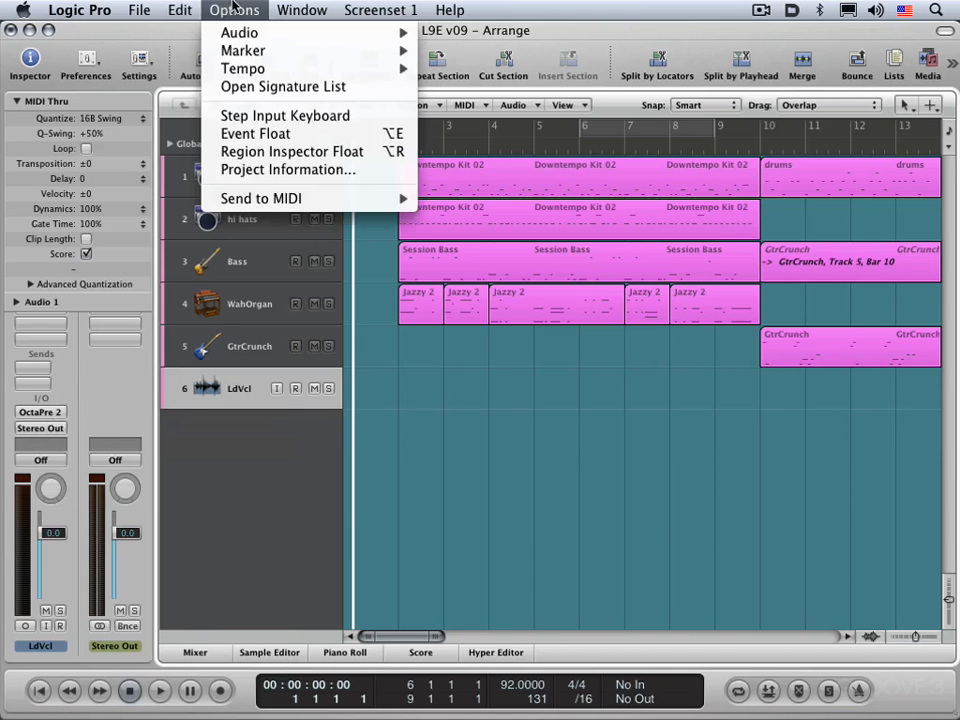
mouse_move(300, 33)
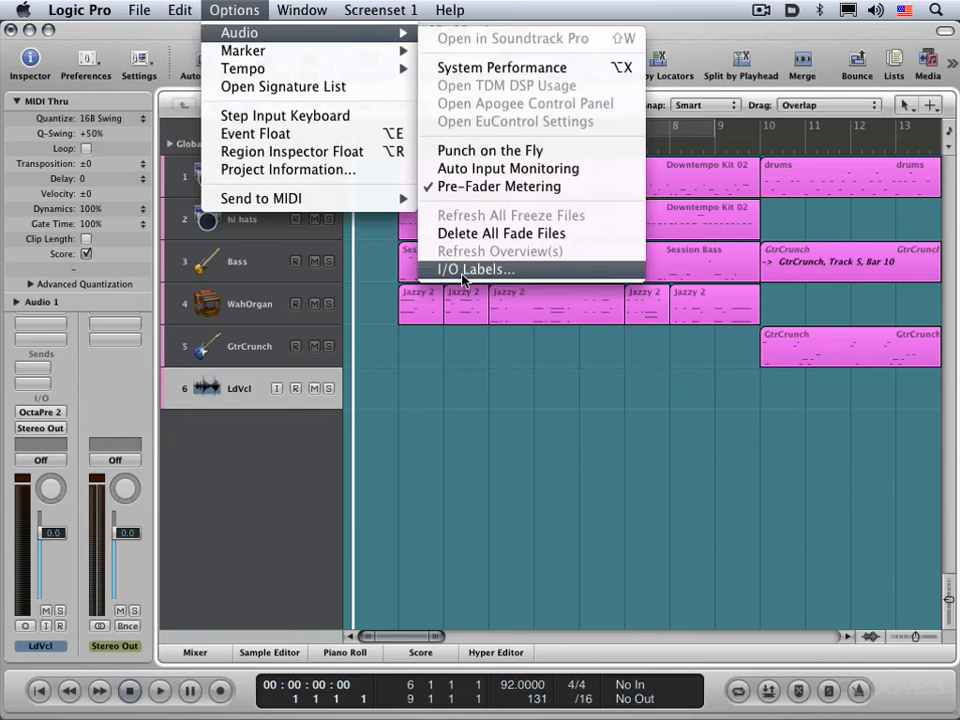
left_click(452, 472)
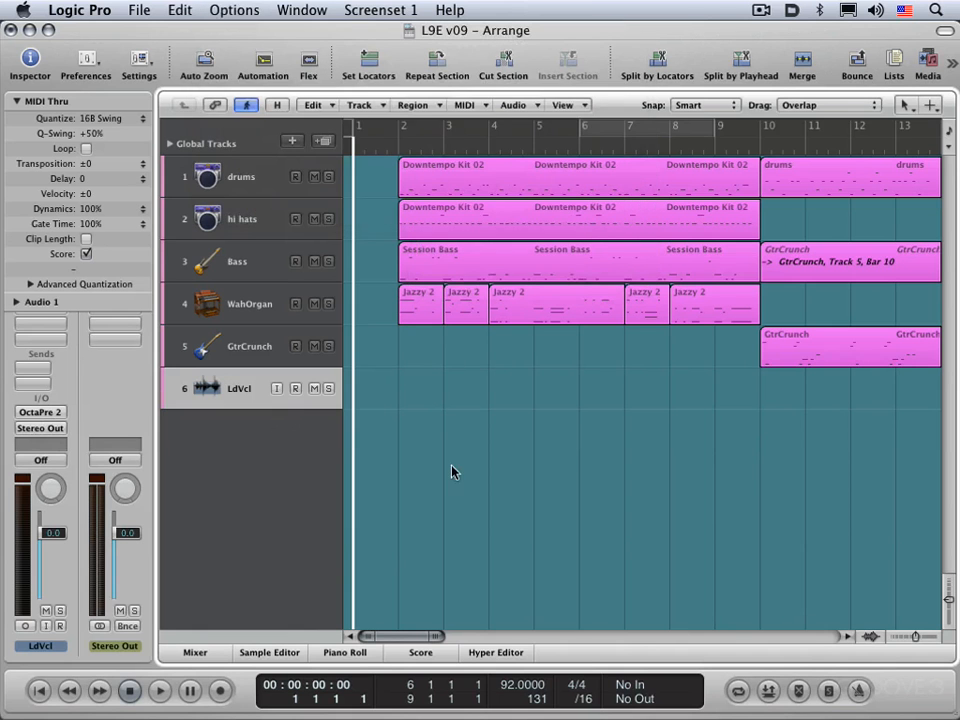
Show the mixer and open the I/O Labels window, moved fully into view and enlarged to list more channels.
left_click(197, 652)
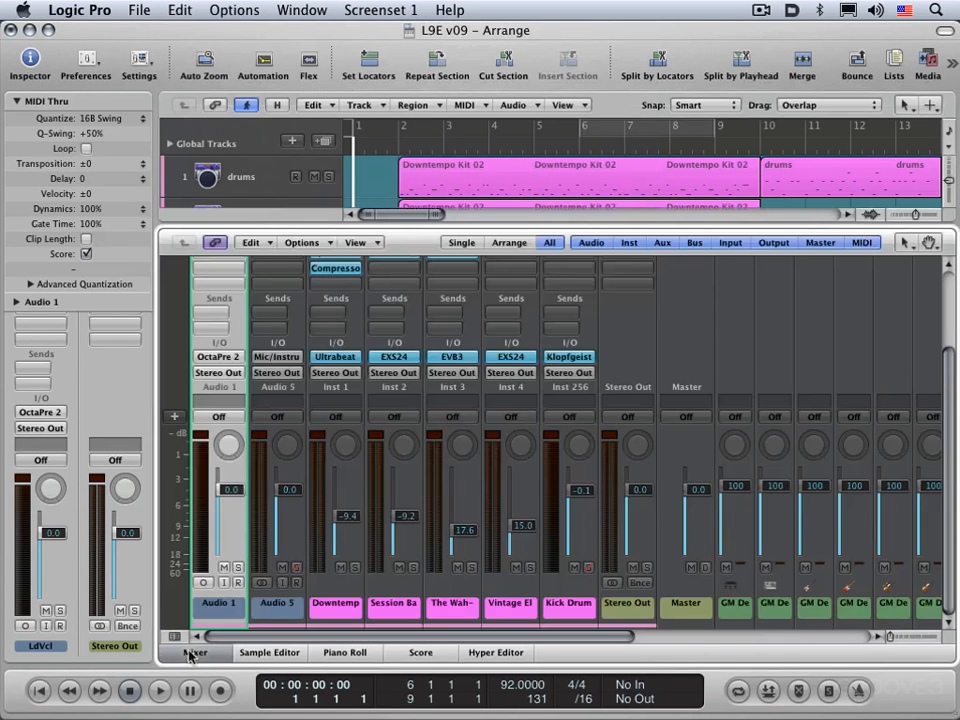
left_click(320, 249)
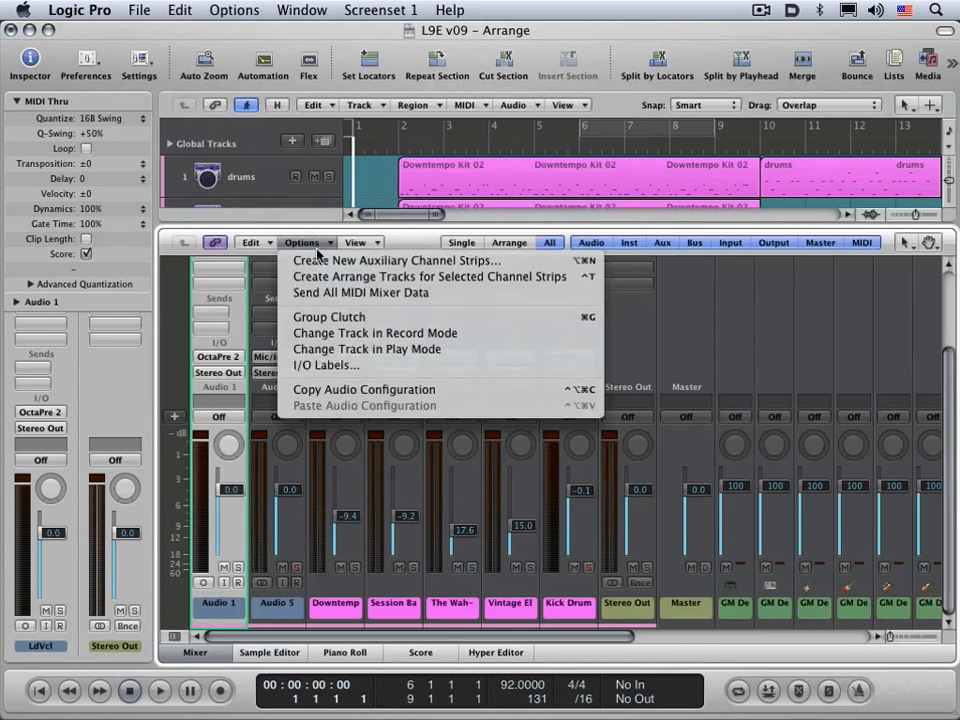
left_click(335, 366)
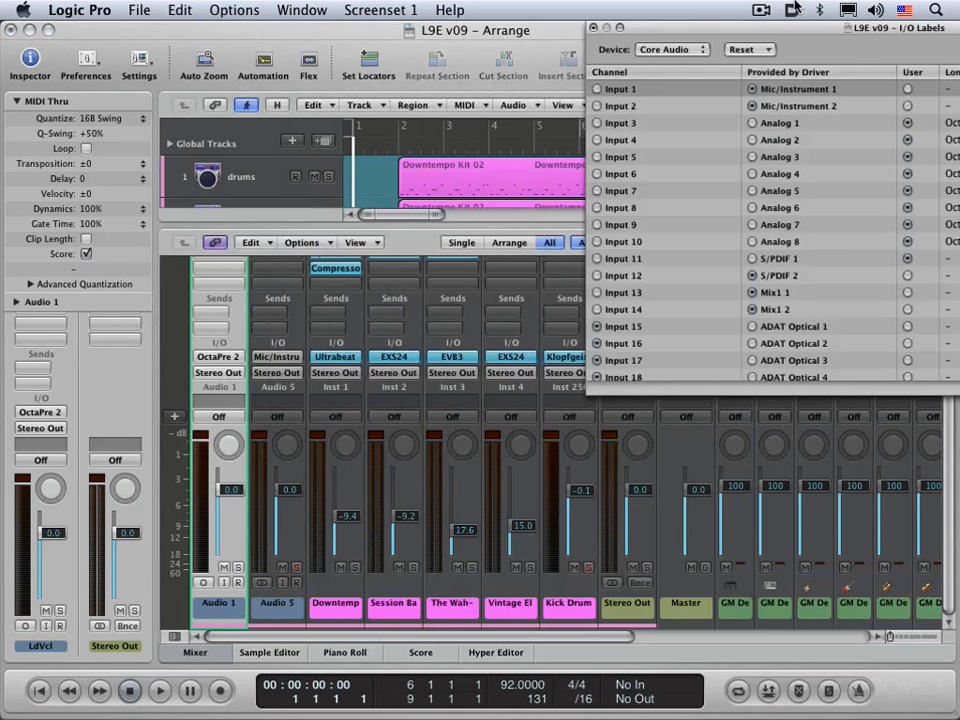
left_click_drag(726, 17, 236, 89)
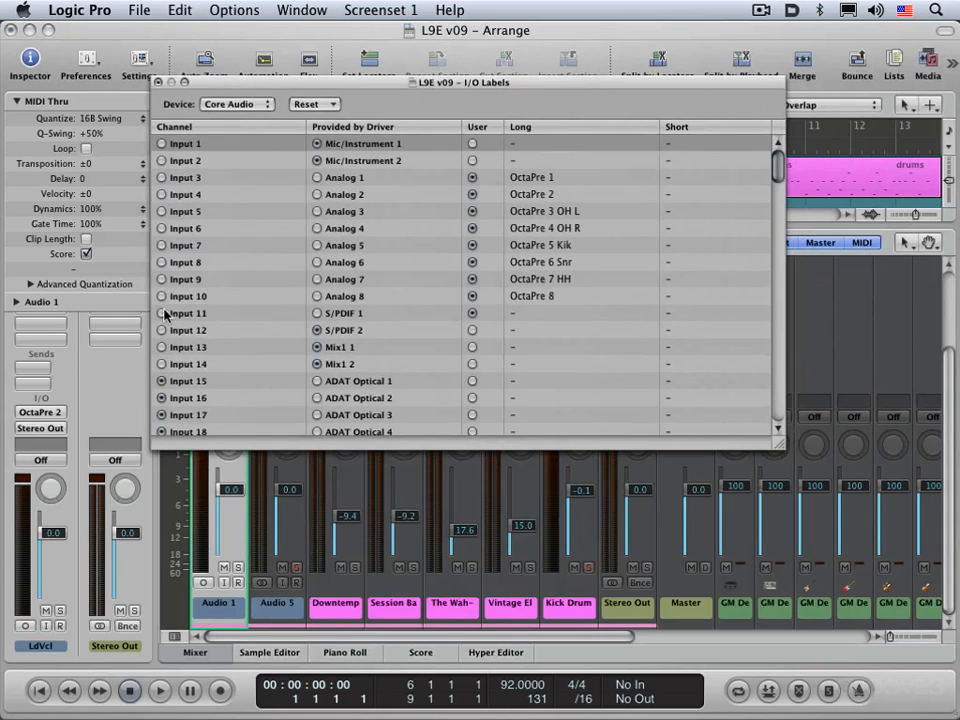
left_click_drag(779, 447, 767, 628)
Rename the long user label of Input 4 to "vocal" and close the I/O Labels window.
scroll(284, 296, "down", 15)
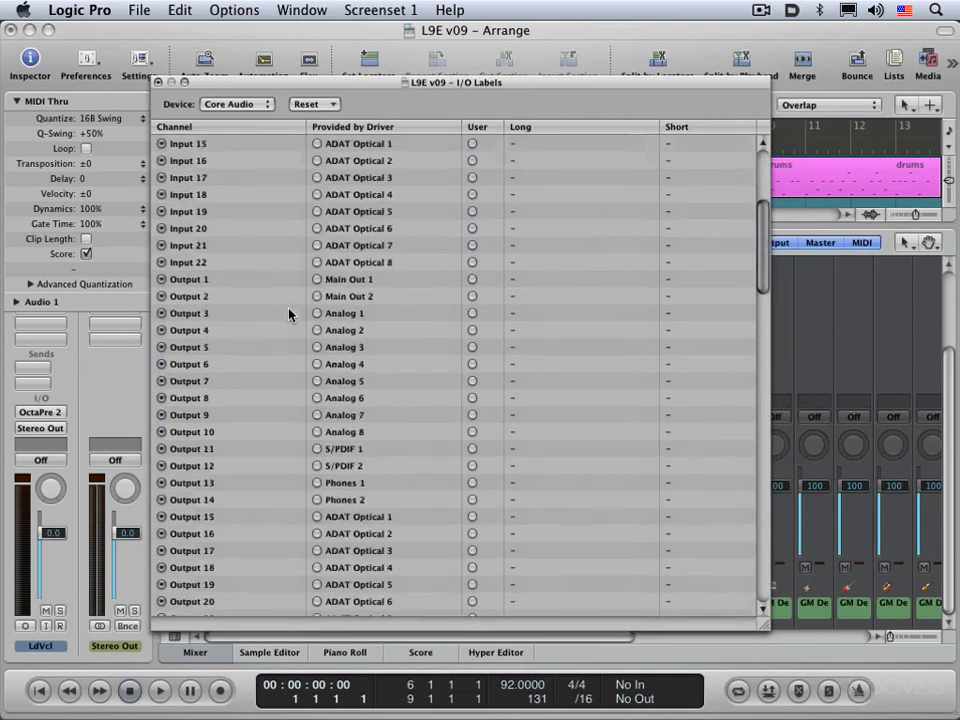
scroll(283, 377, "down", 12)
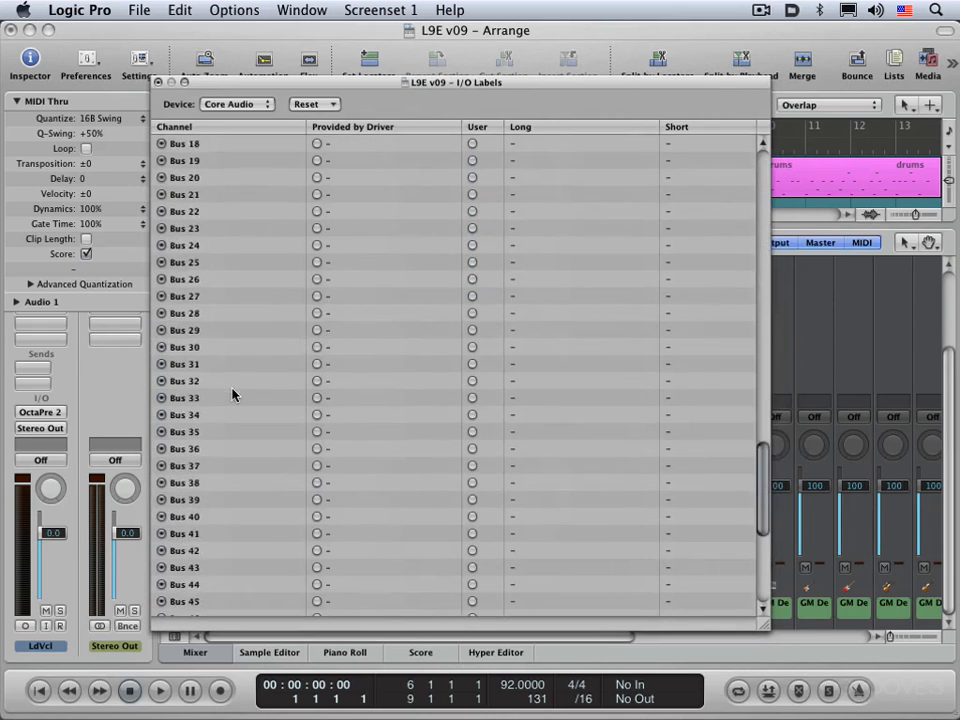
scroll(231, 360, "up", 19)
scroll(246, 328, "up", 9)
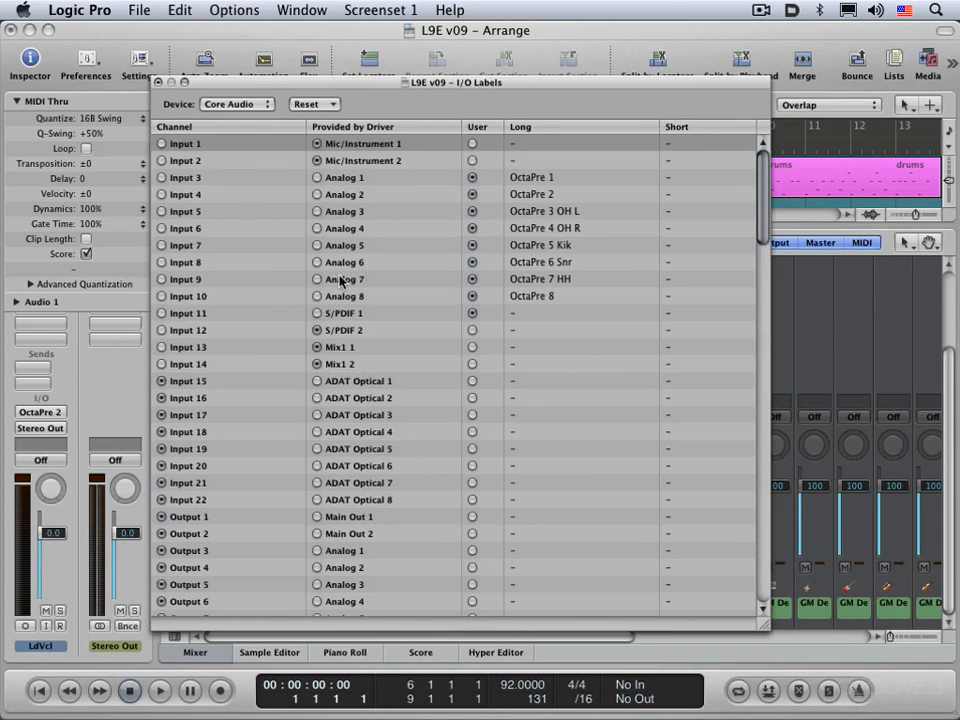
double_click(545, 195)
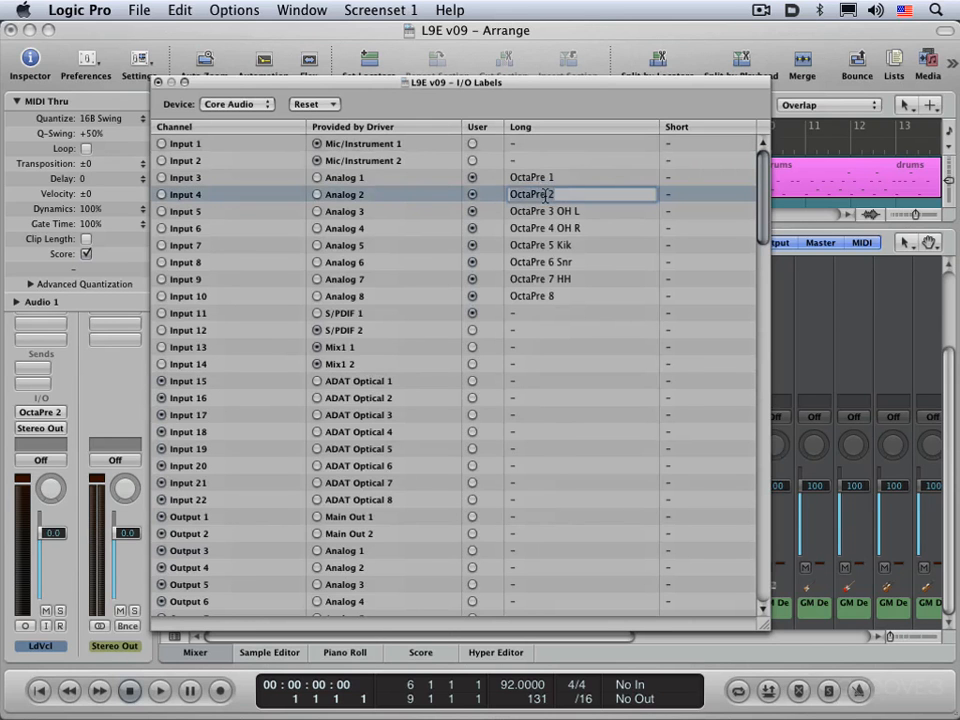
type("vocal")
key("Return")
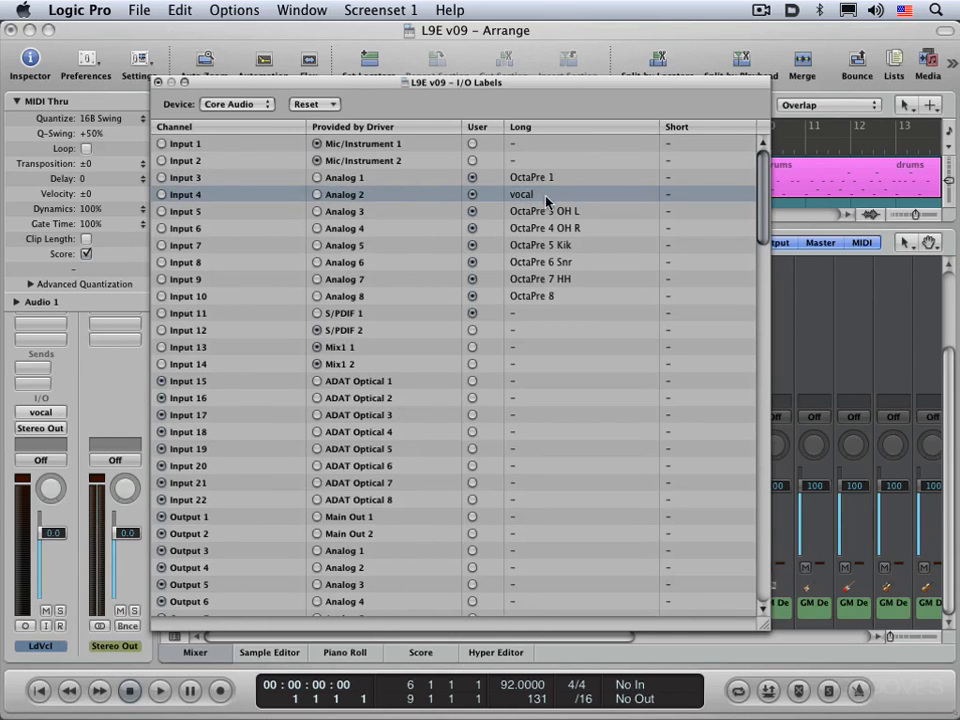
left_click(158, 83)
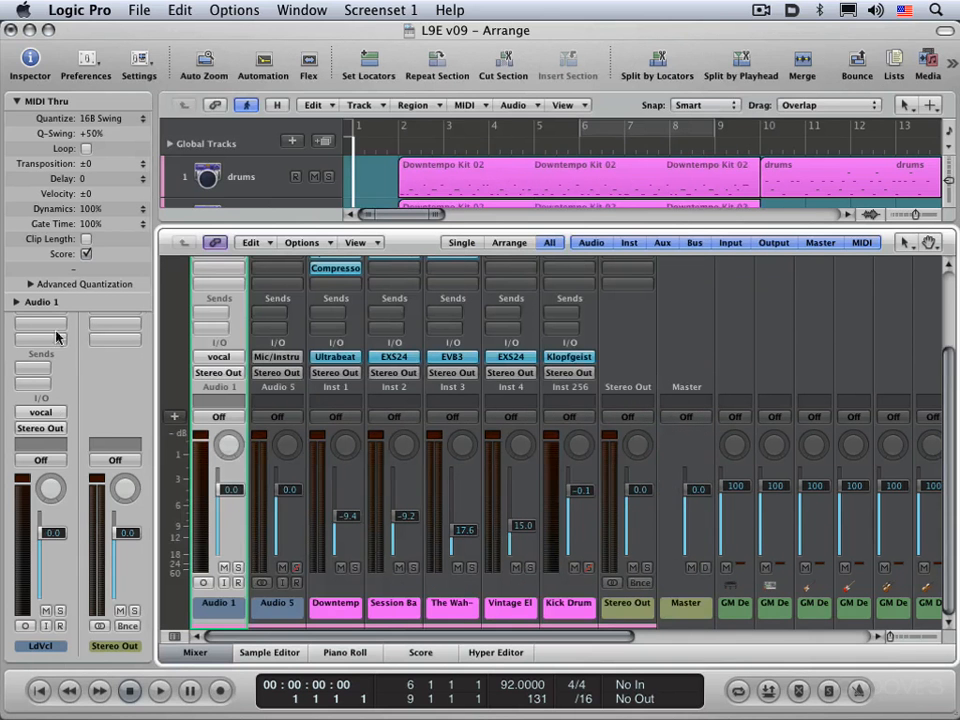
Check how Input 4 is labelled in the LdVcl channel strip's list of inputs.
left_click(40, 411)
mouse_move(47, 465)
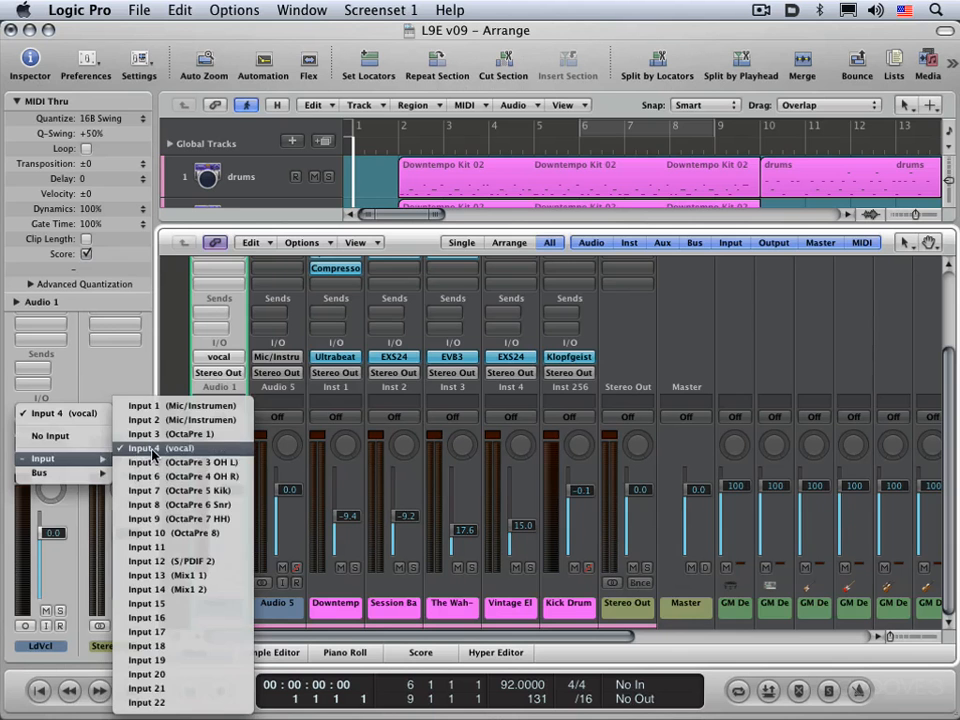
left_click(83, 390)
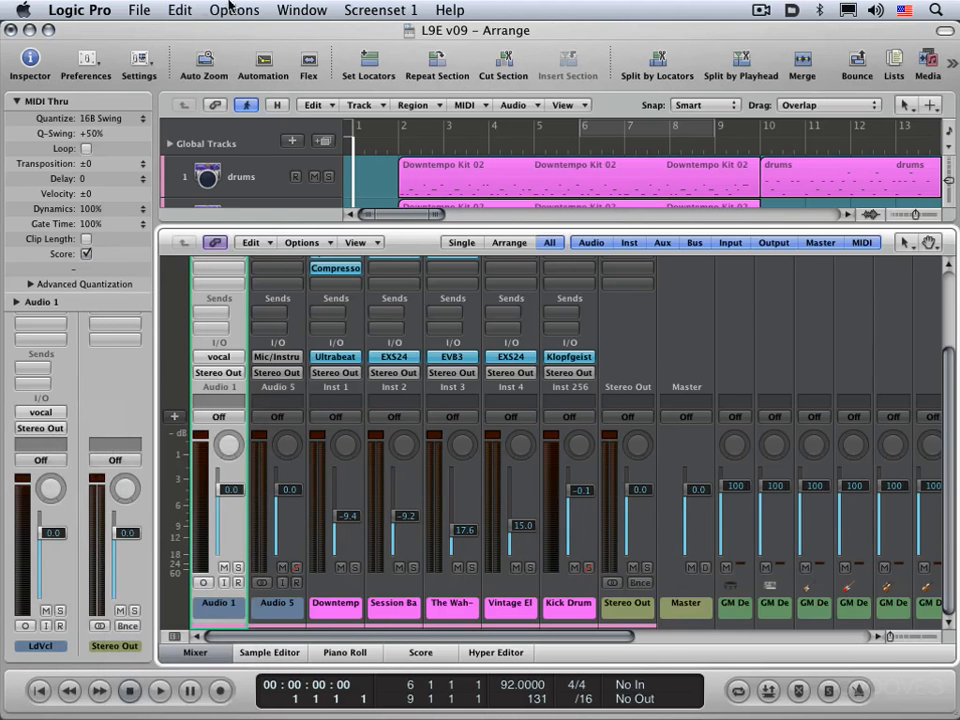
Reopen the I/O Labels window and set the long label of Input 4 back to "OctaPre 2".
left_click(229, 8)
mouse_move(247, 42)
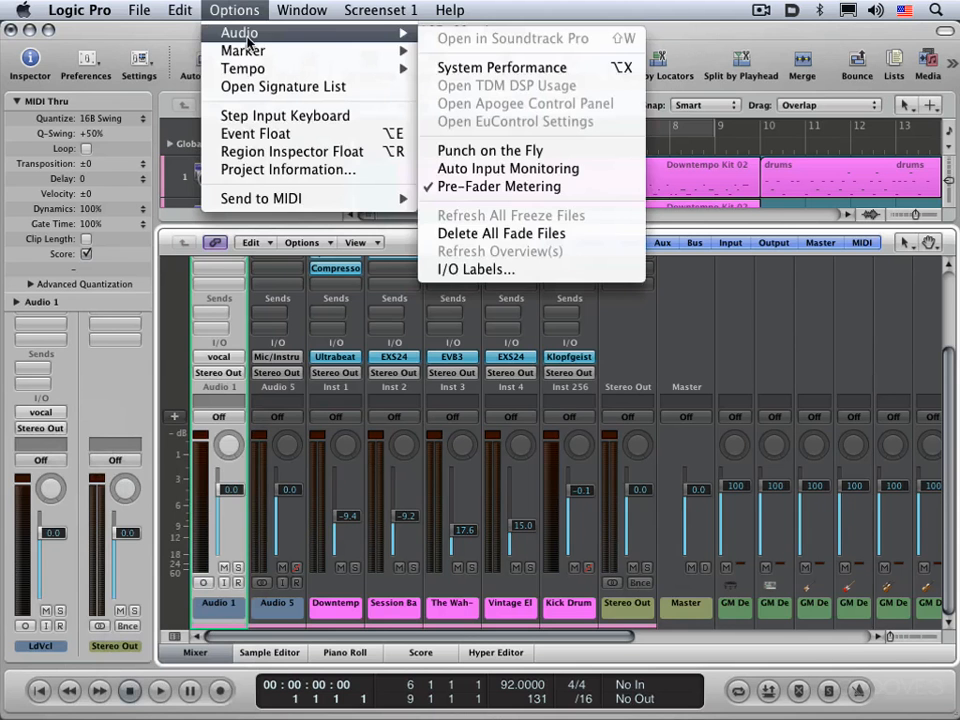
left_click(462, 269)
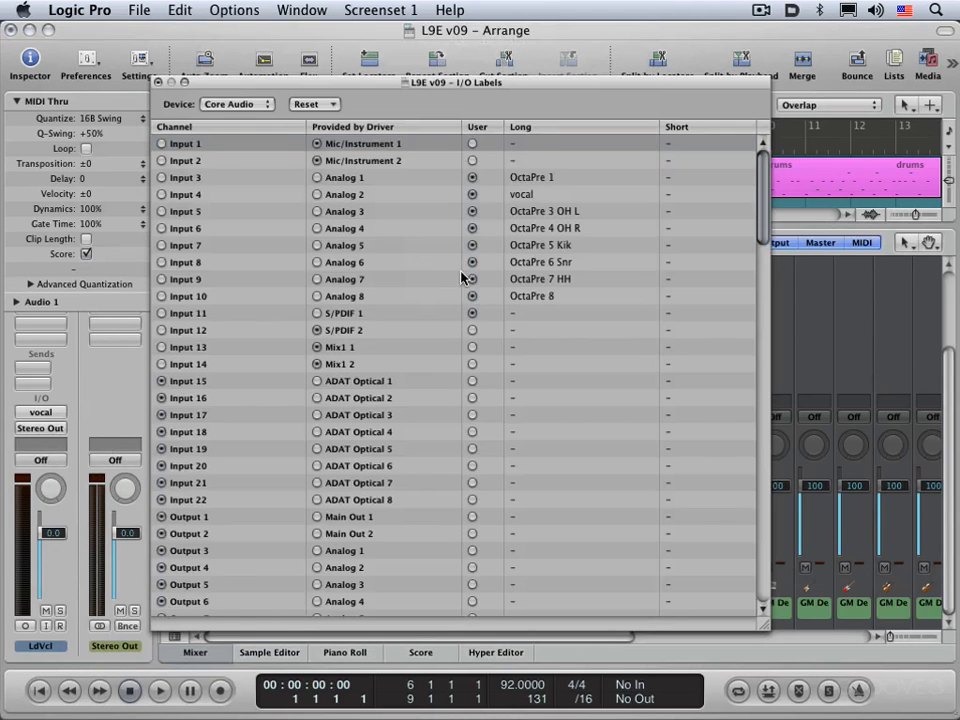
double_click(524, 195)
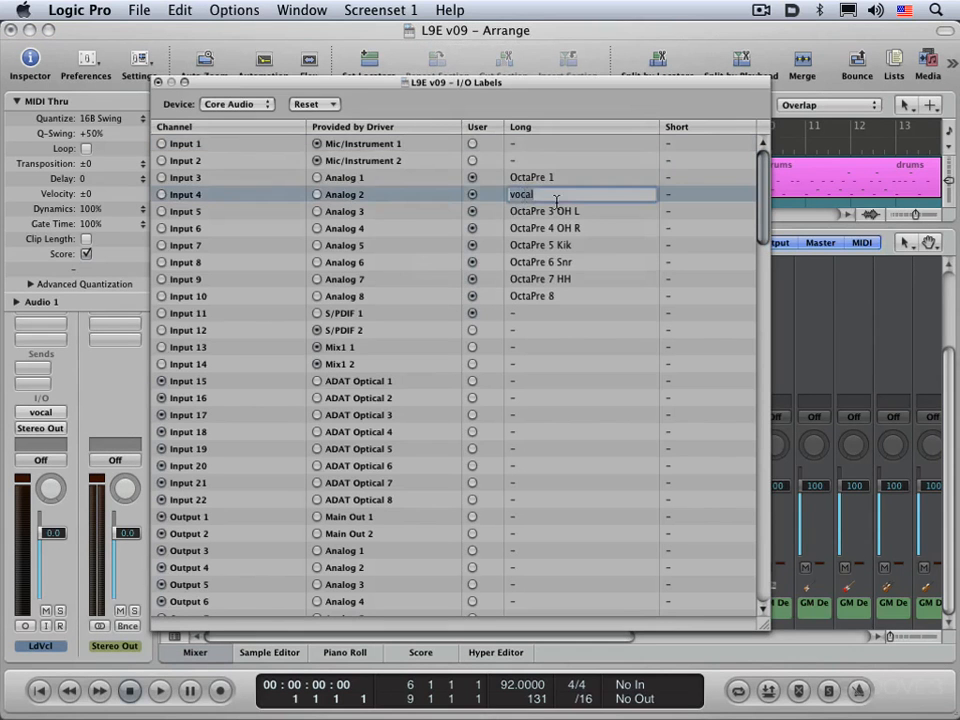
type("OctaPre 1-2")
key("Return")
Try the driver and channel label sources for Bus 7, return it to its user label, and close the I/O Labels window.
scroll(480, 500, "down", 10)
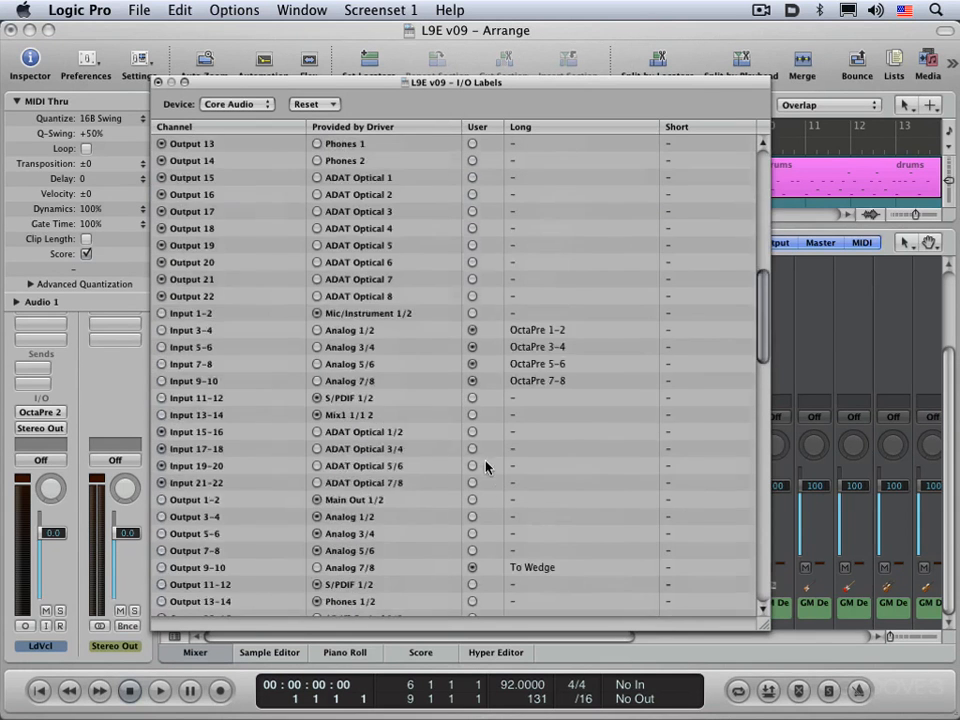
scroll(485, 467, "down", 8)
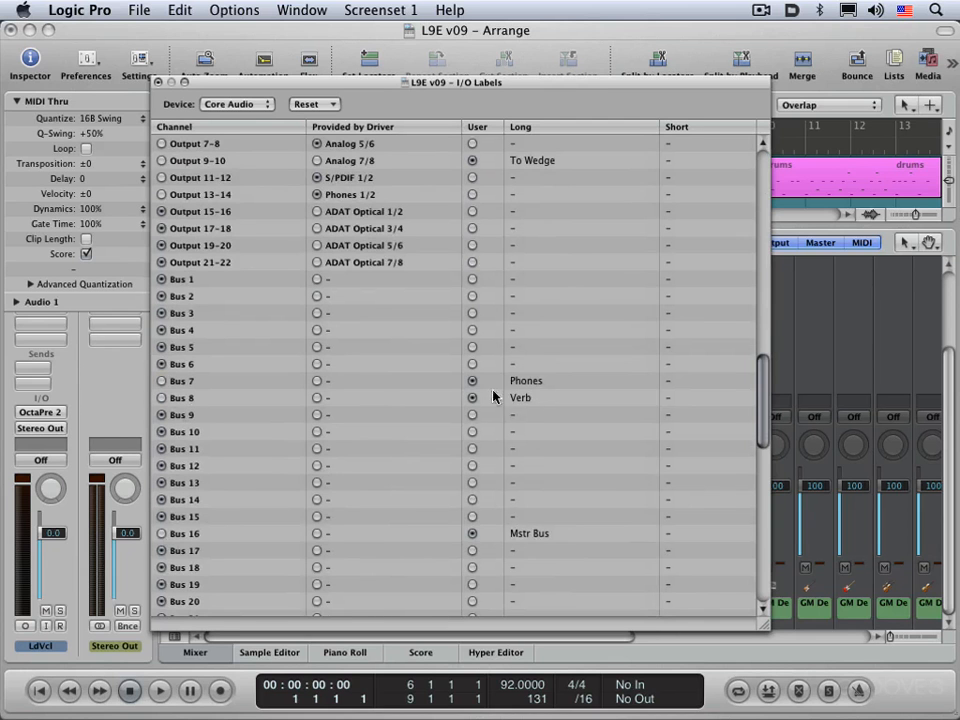
left_click(316, 381)
left_click(316, 381)
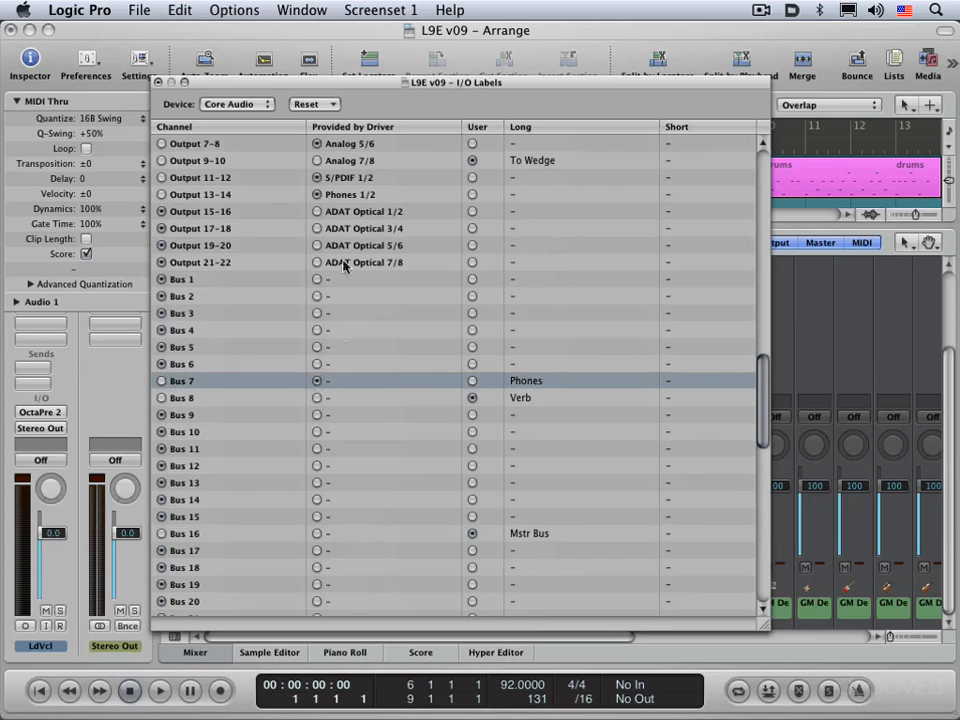
left_click(161, 381)
left_click(472, 381)
double_click(536, 385)
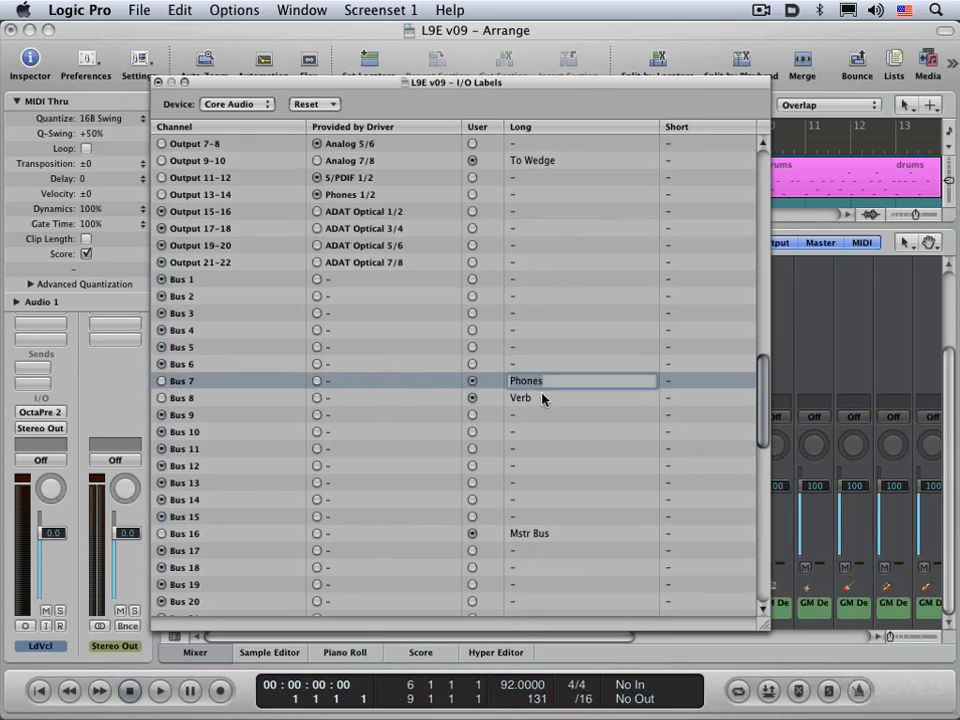
left_click(529, 415)
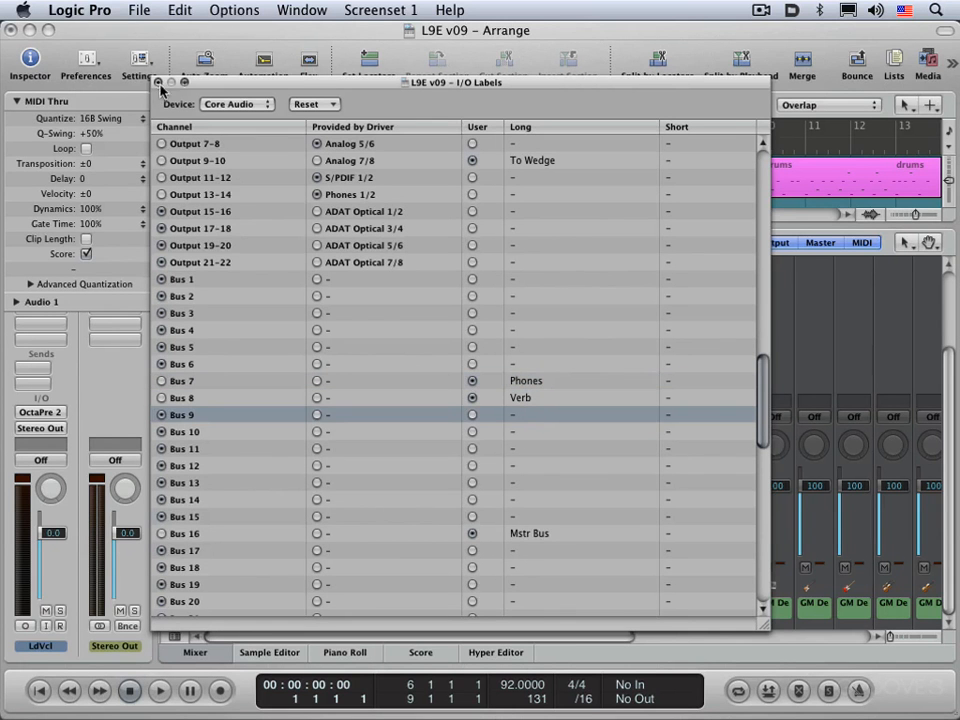
left_click(158, 83)
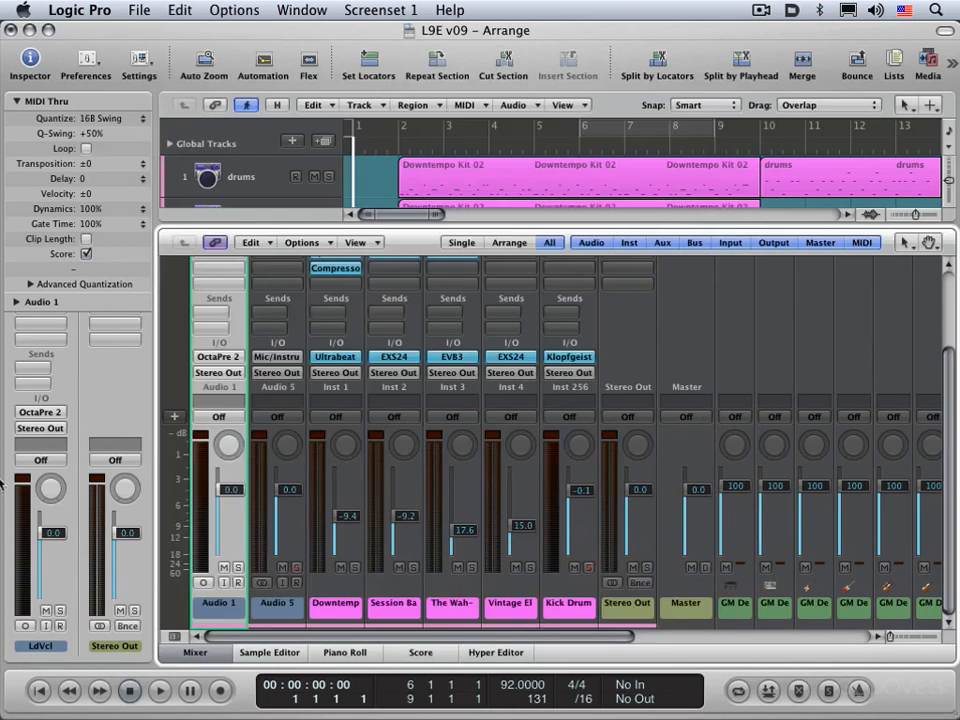
Examine the inputs and outputs available to the LdVcl channel strip, keeping Stereo Output as its output.
left_click(40, 412)
mouse_move(47, 458)
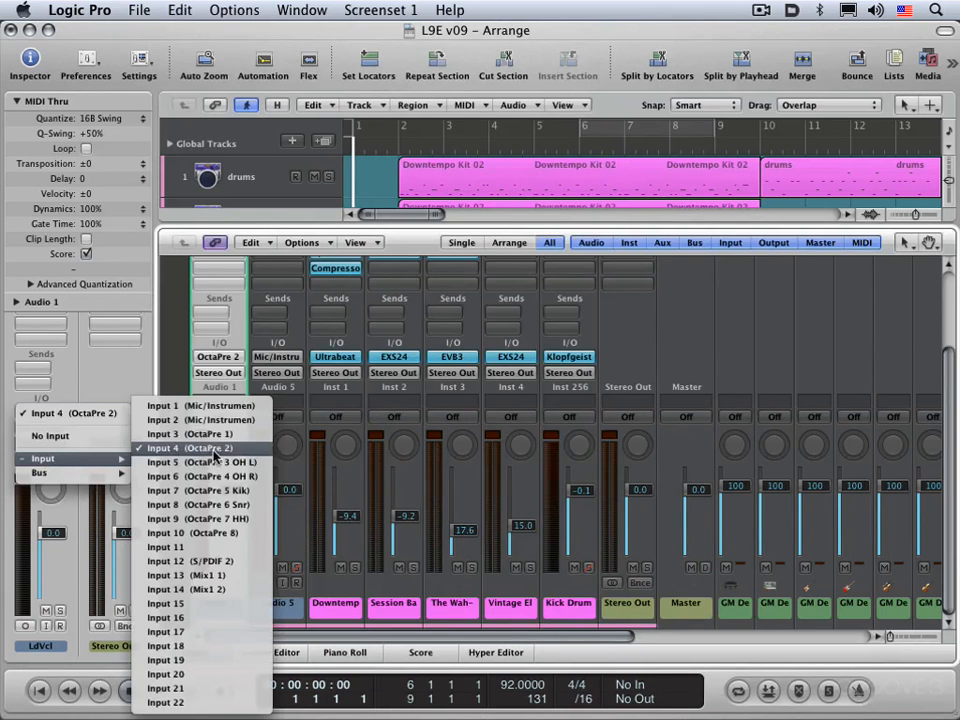
left_click(112, 383)
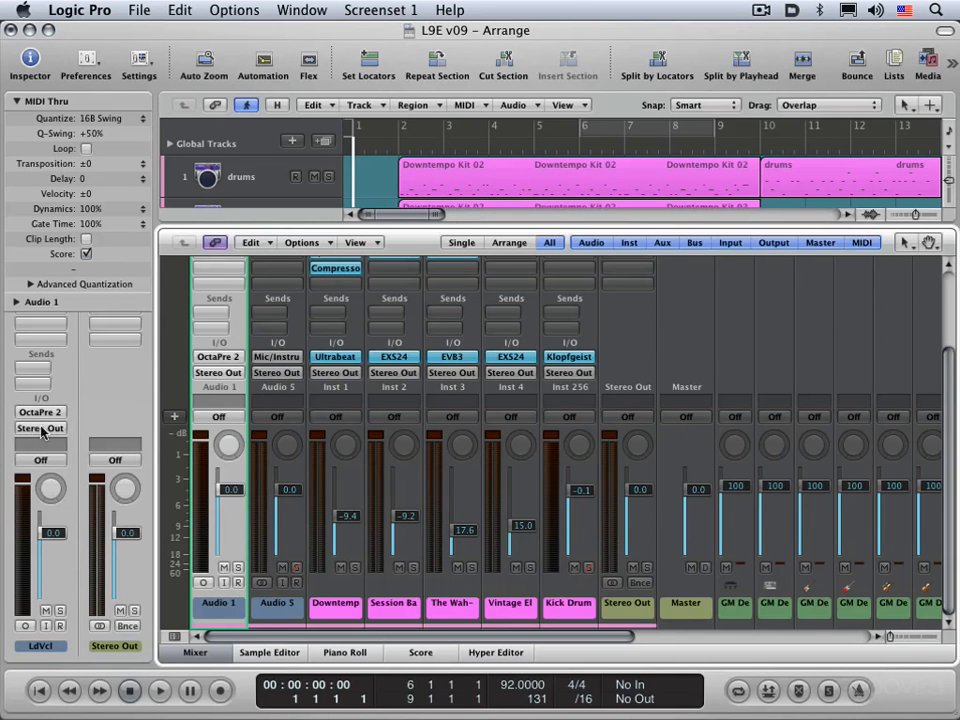
left_click(41, 428)
mouse_move(40, 481)
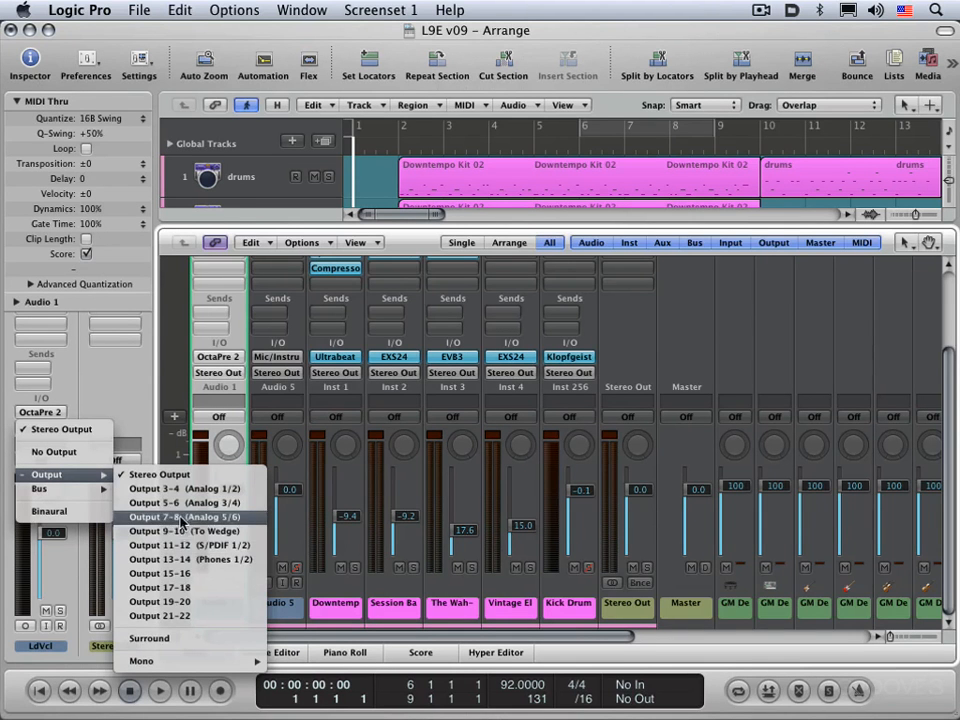
mouse_move(176, 664)
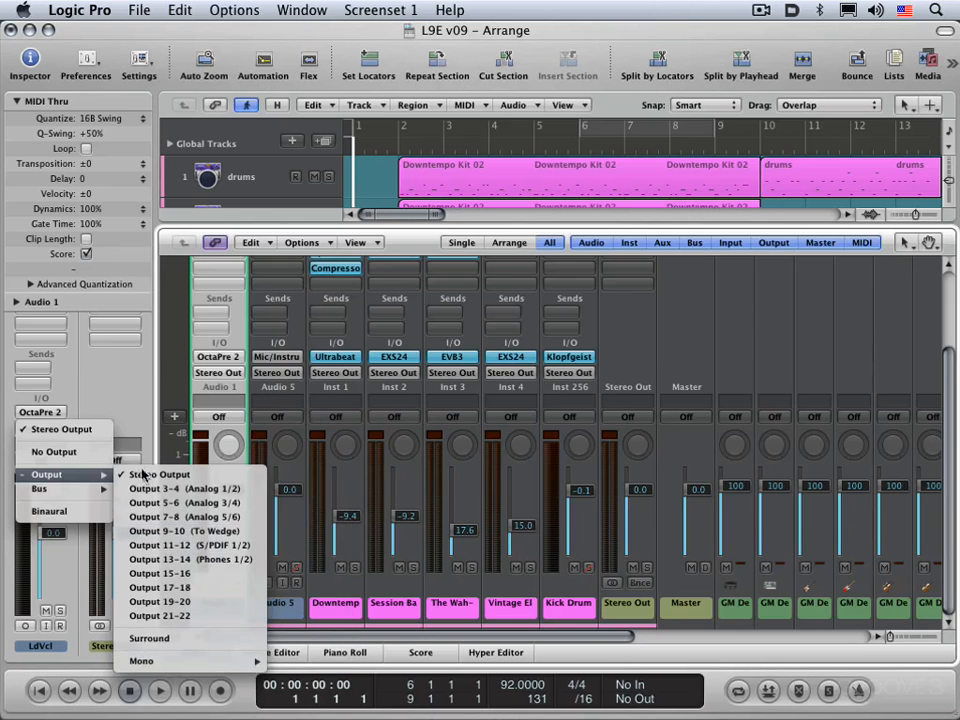
left_click(148, 480)
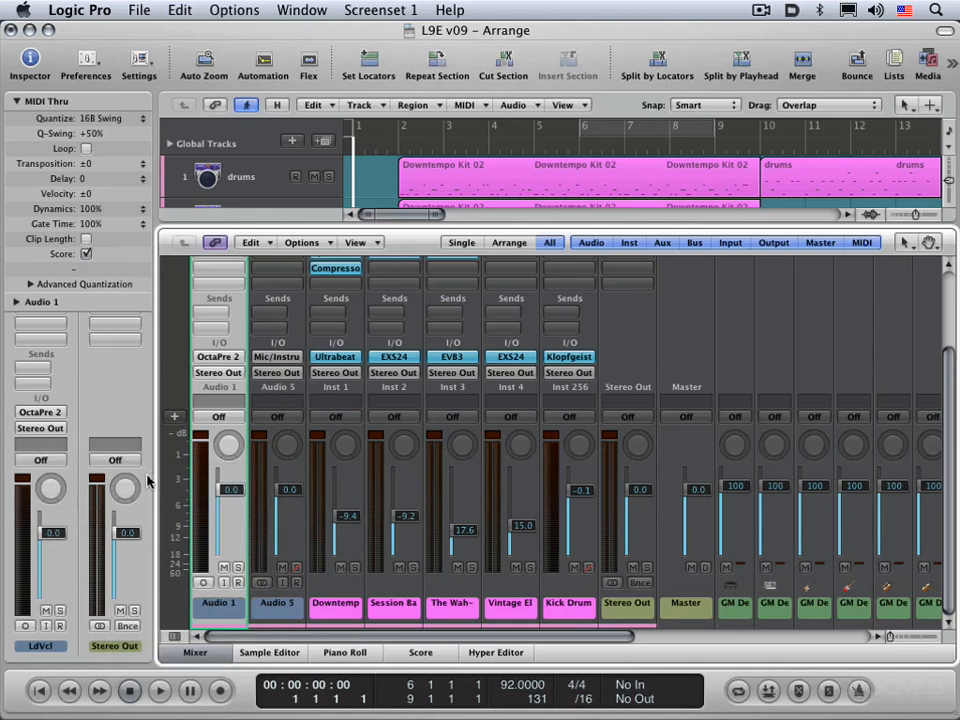
Open the audio preferences' I/O assignments and set the stereo output to Output 3-4 (Analog 1/2).
left_click(82, 10)
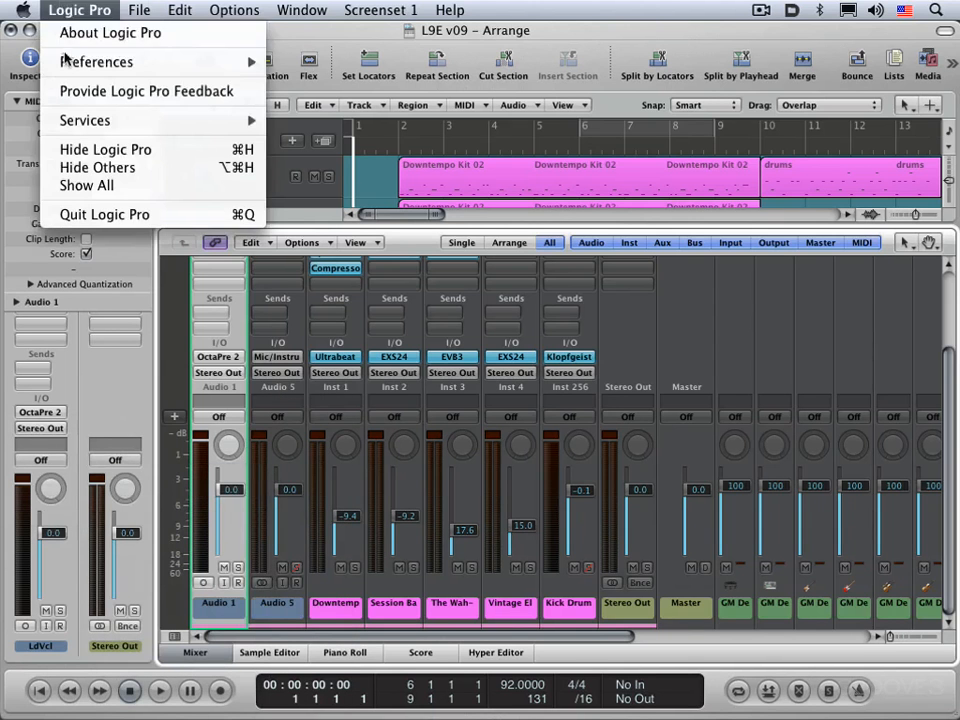
mouse_move(176, 64)
left_click(335, 82)
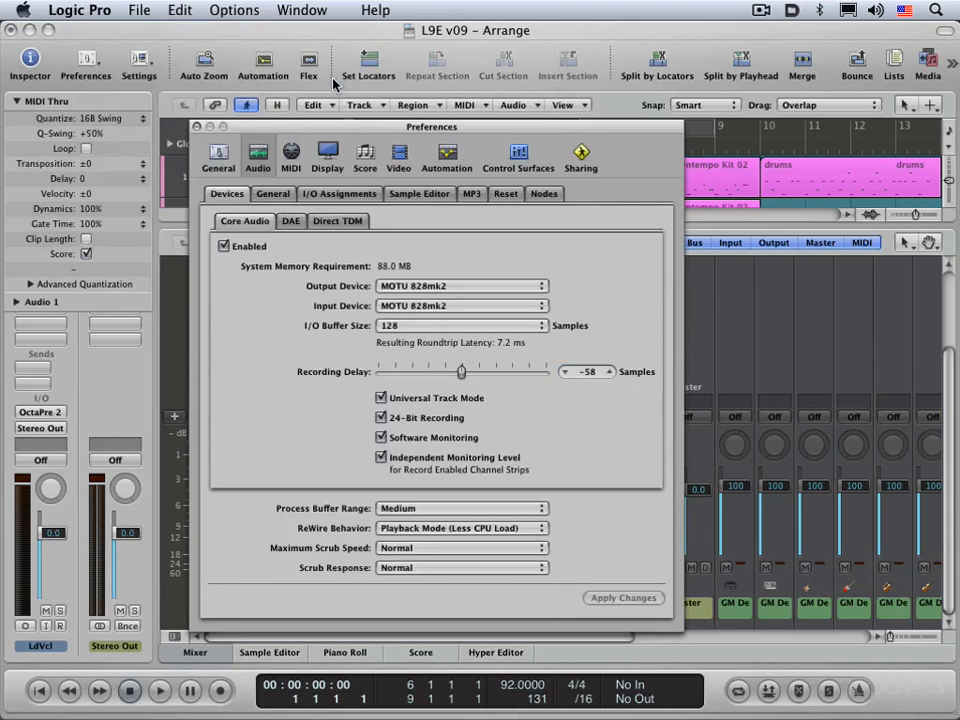
left_click(336, 196)
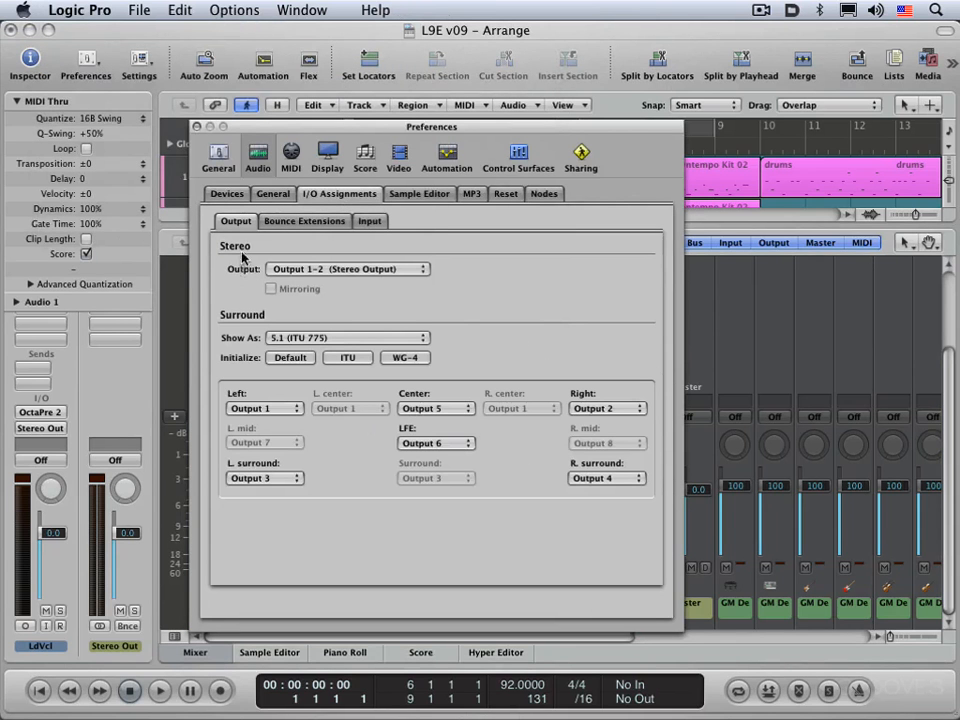
left_click(332, 272)
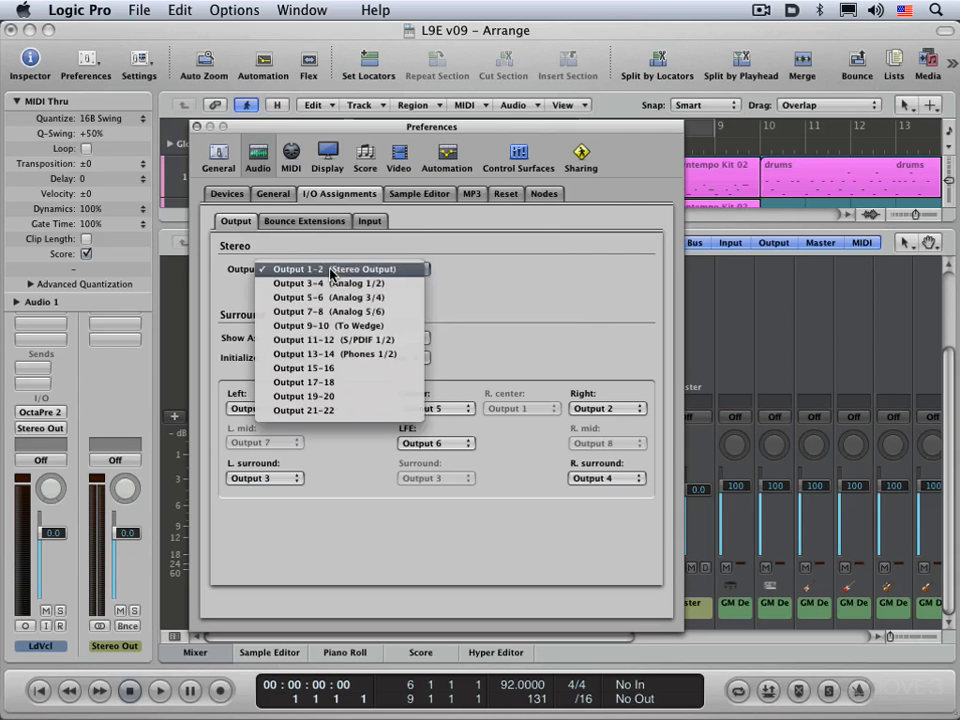
left_click(330, 283)
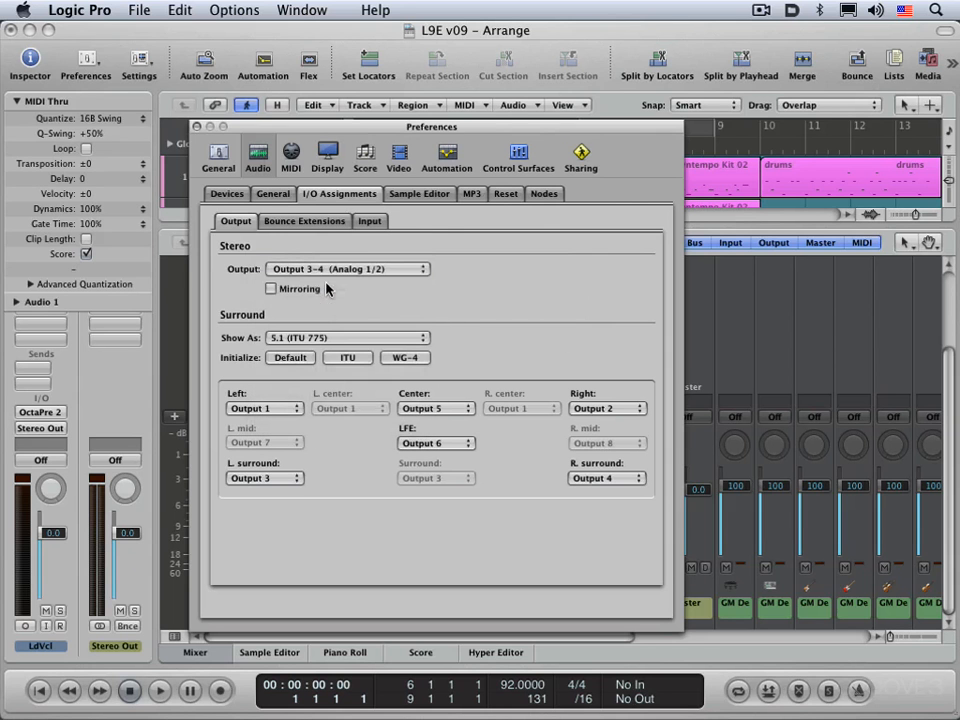
Switch output mirroring on and off again, and return the stereo output to Output 1-2 (Stereo Output).
left_click(270, 290)
left_click(270, 289)
left_click(296, 270)
left_click(308, 258)
Try Low Latency Mode in the general audio preferences, switch it off again, and close the Preferences window.
left_click(273, 194)
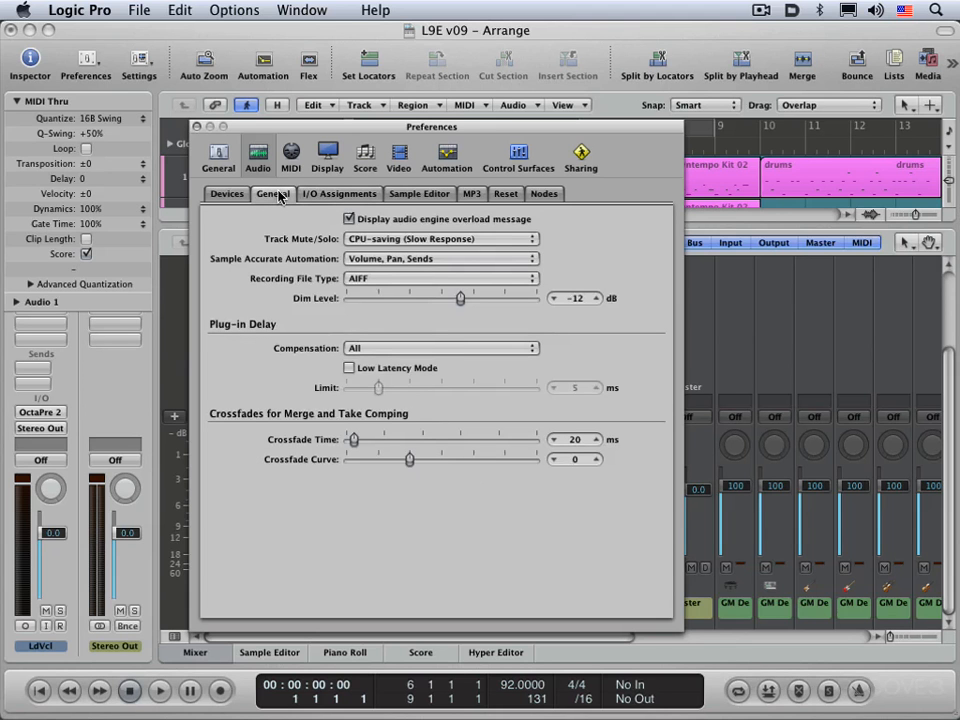
left_click(349, 368)
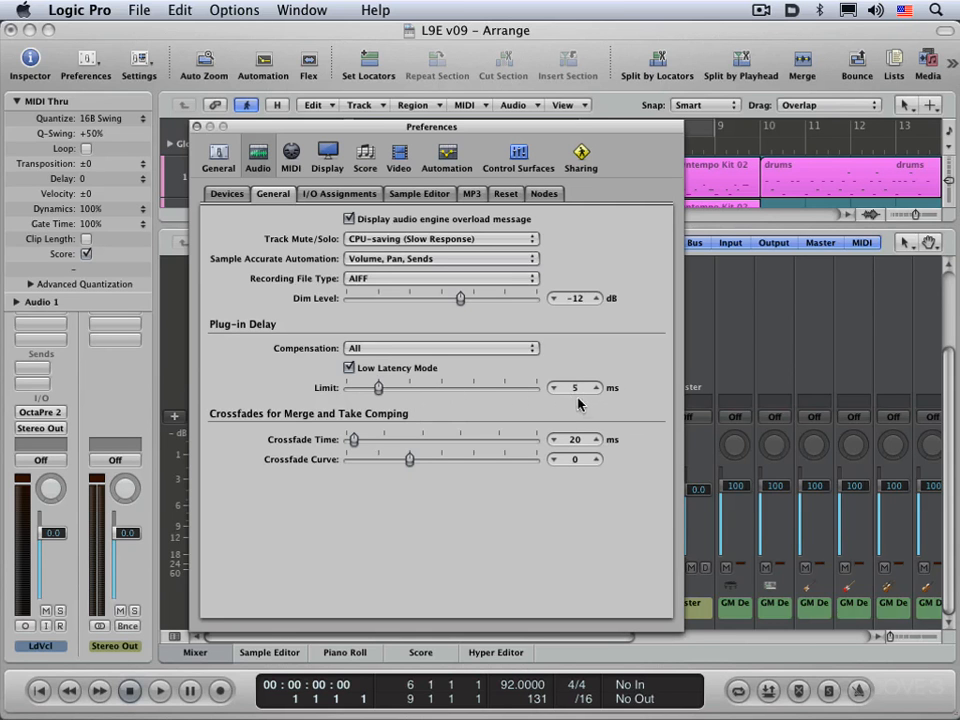
left_click(349, 369)
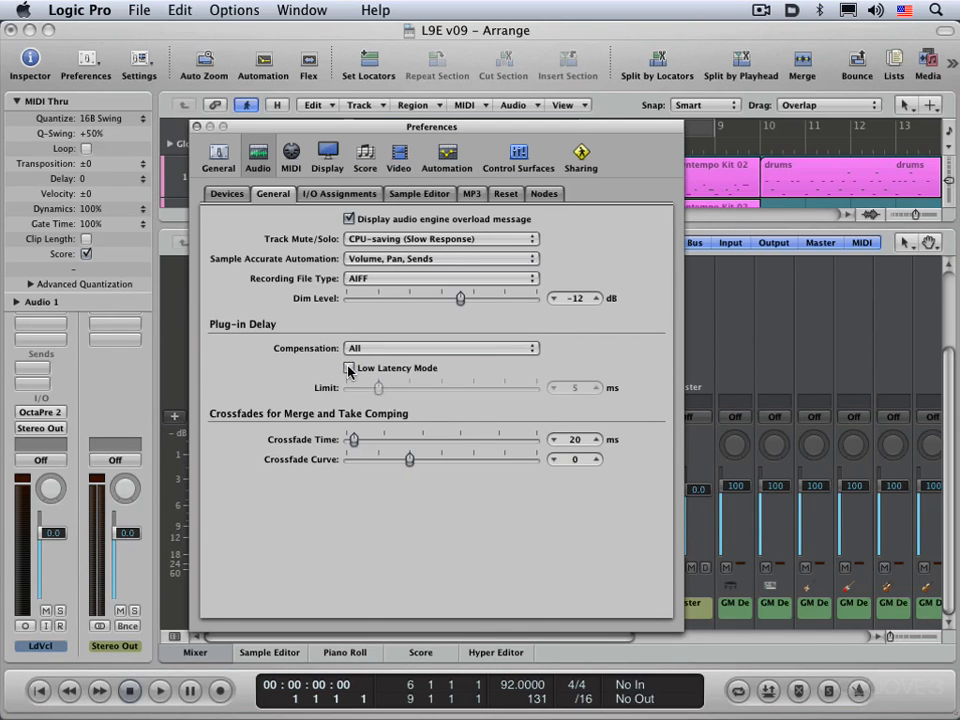
left_click(196, 127)
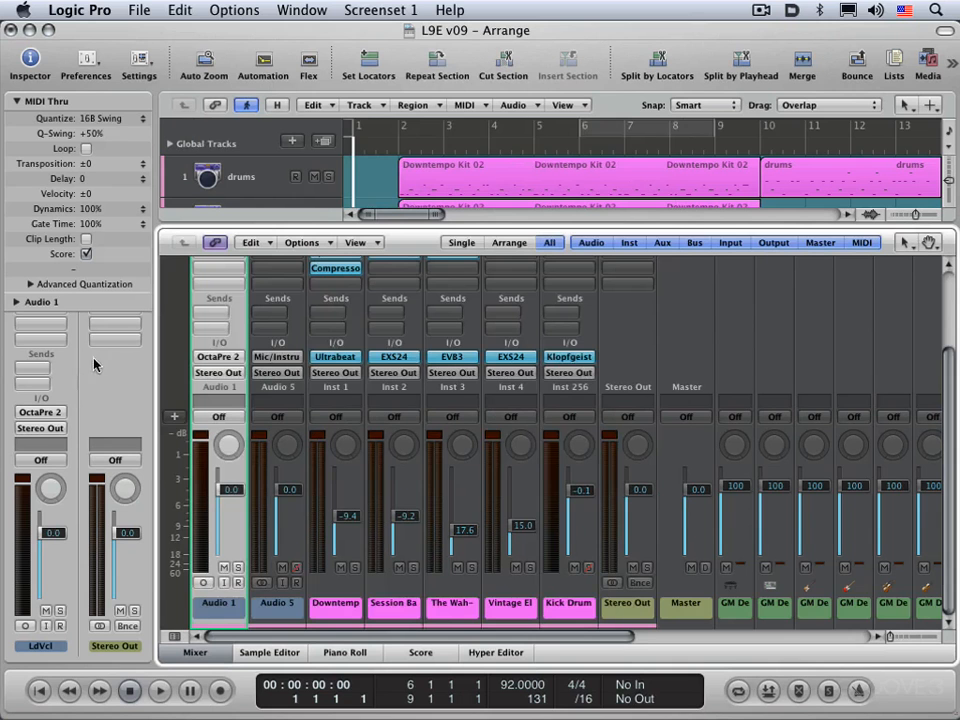
Collapse the MIDI Thru parameters and add a send to Bus 8 (Verb) on the LdVcl channel strip.
left_click(16, 102)
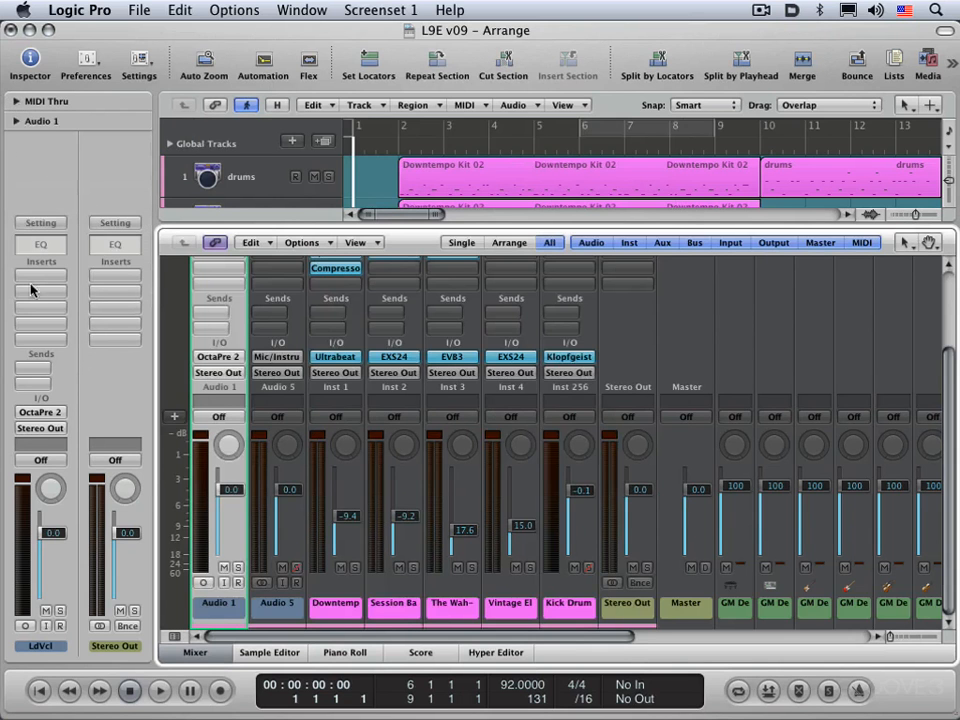
left_click(35, 369)
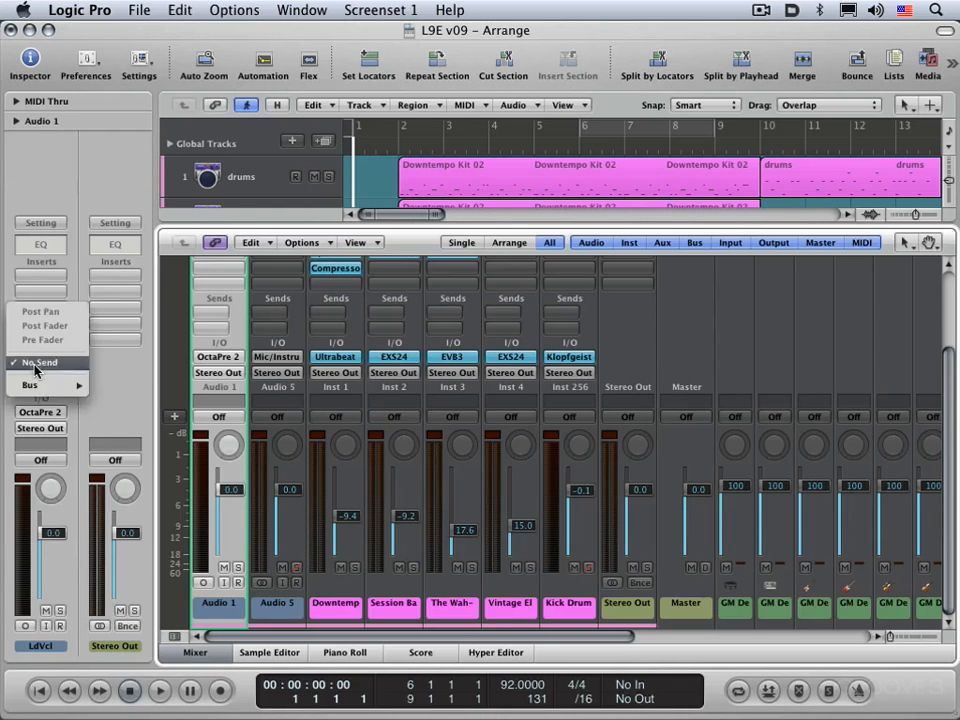
mouse_move(40, 386)
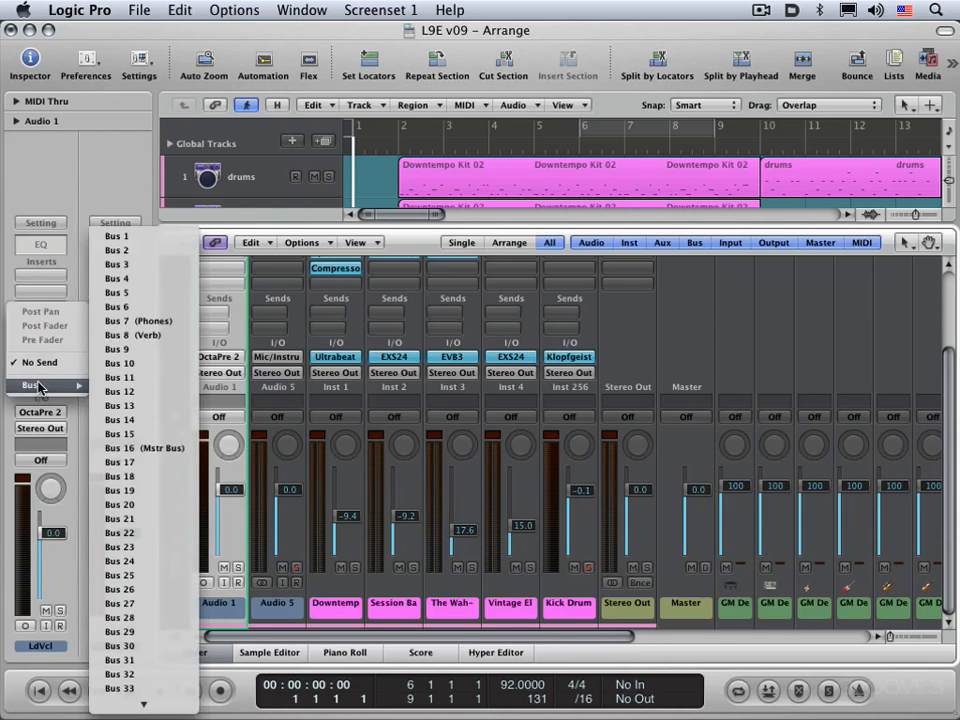
left_click(143, 336)
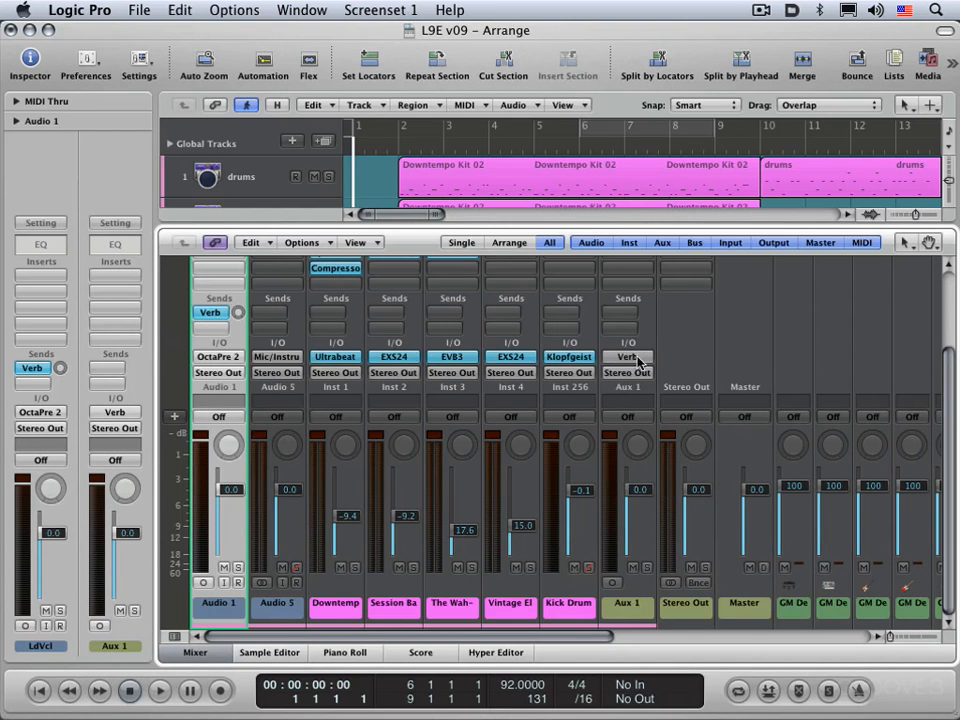
Examine the Verb send's options and Aux 1's bus input, and trace LdVcl's output and send destinations.
left_click(33, 369)
mouse_move(80, 466)
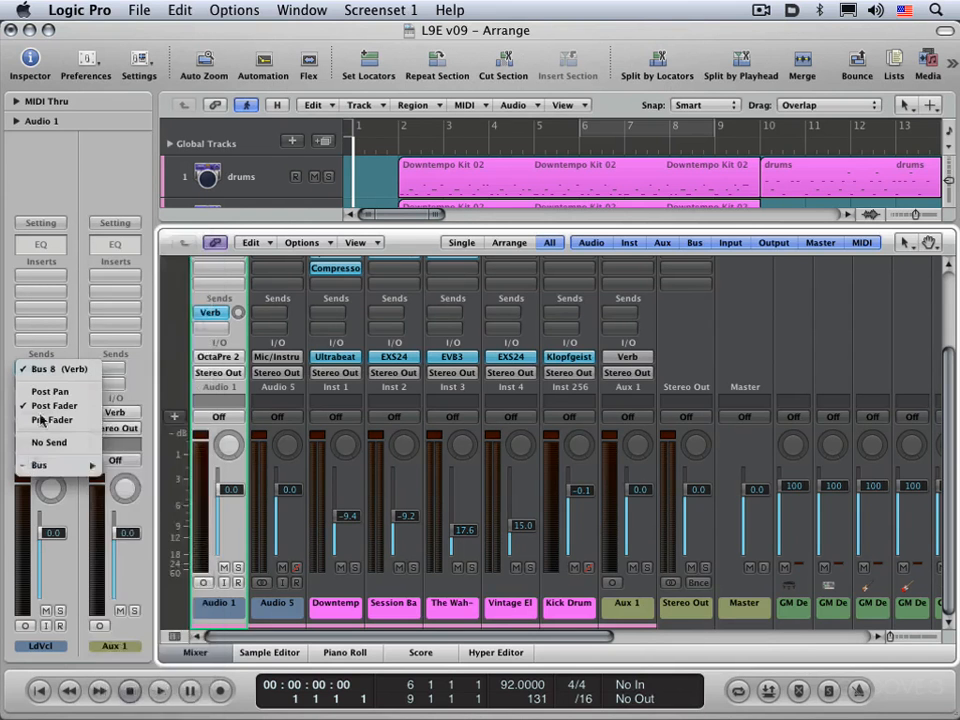
left_click(38, 465)
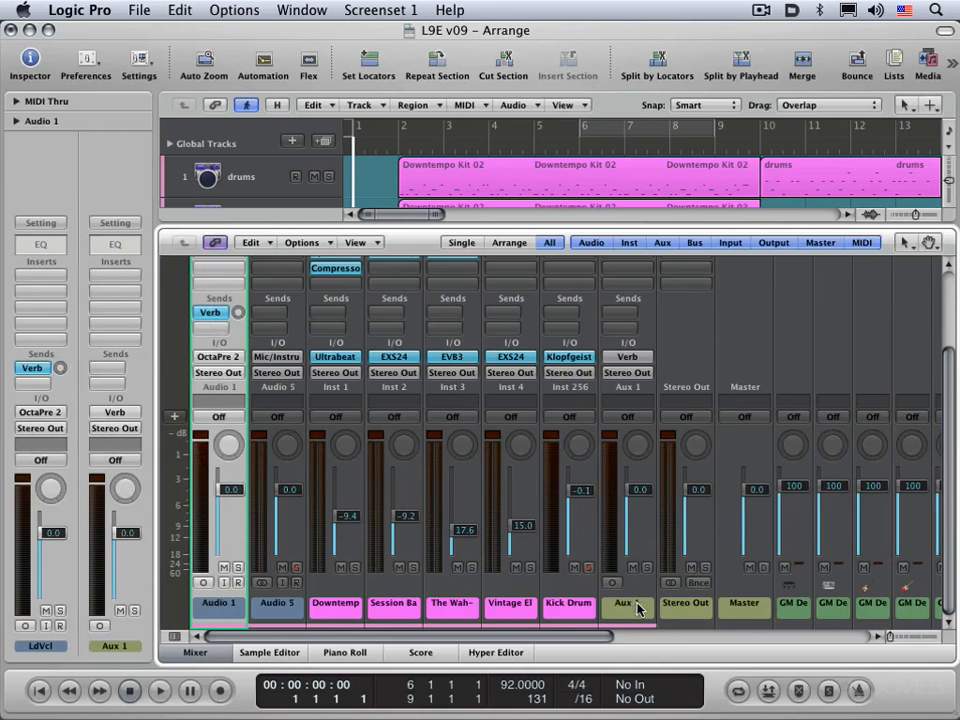
left_click(628, 357)
mouse_move(630, 405)
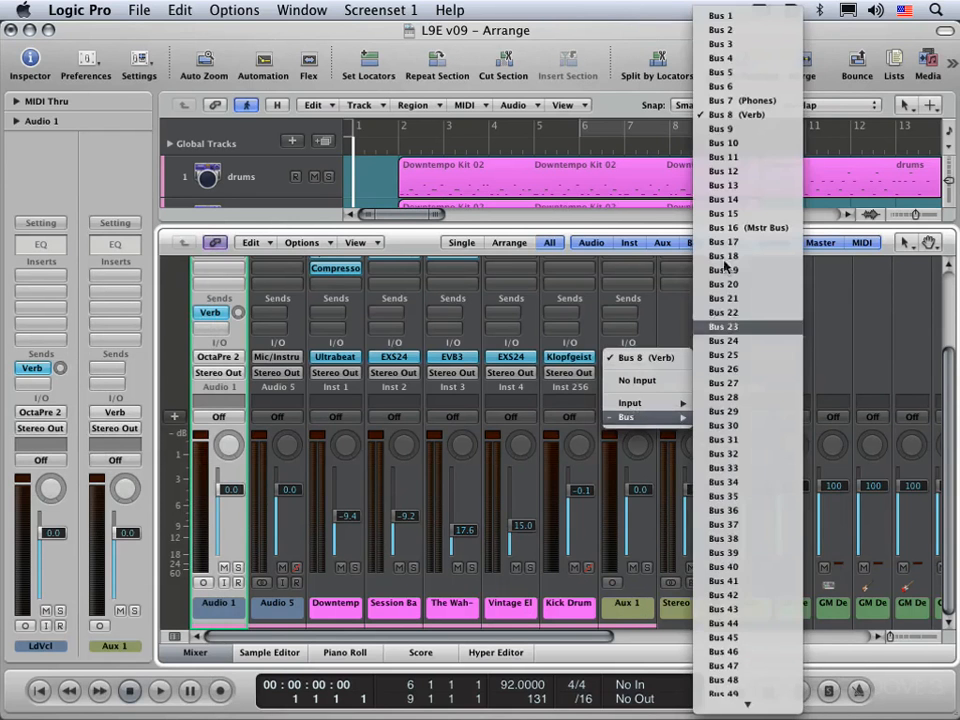
left_click(572, 399)
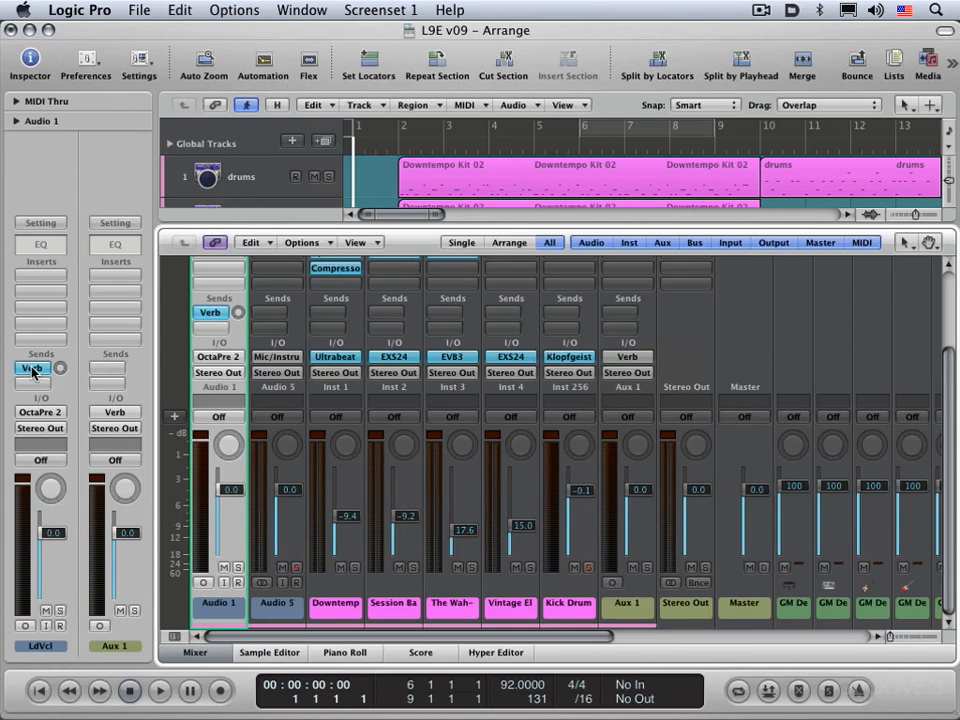
left_click(40, 430)
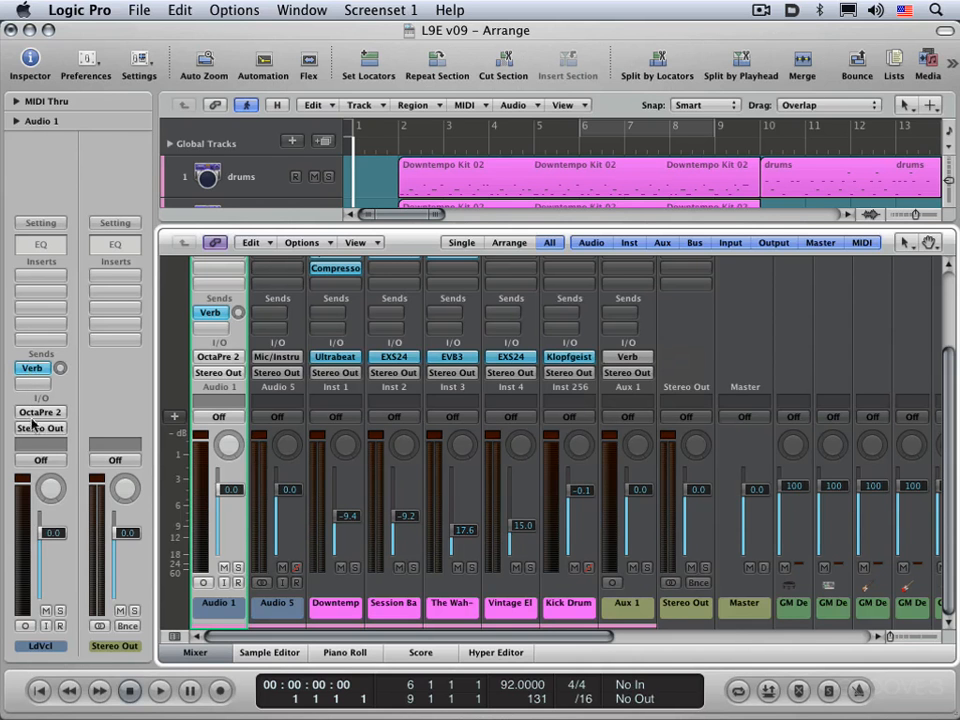
left_click(33, 368)
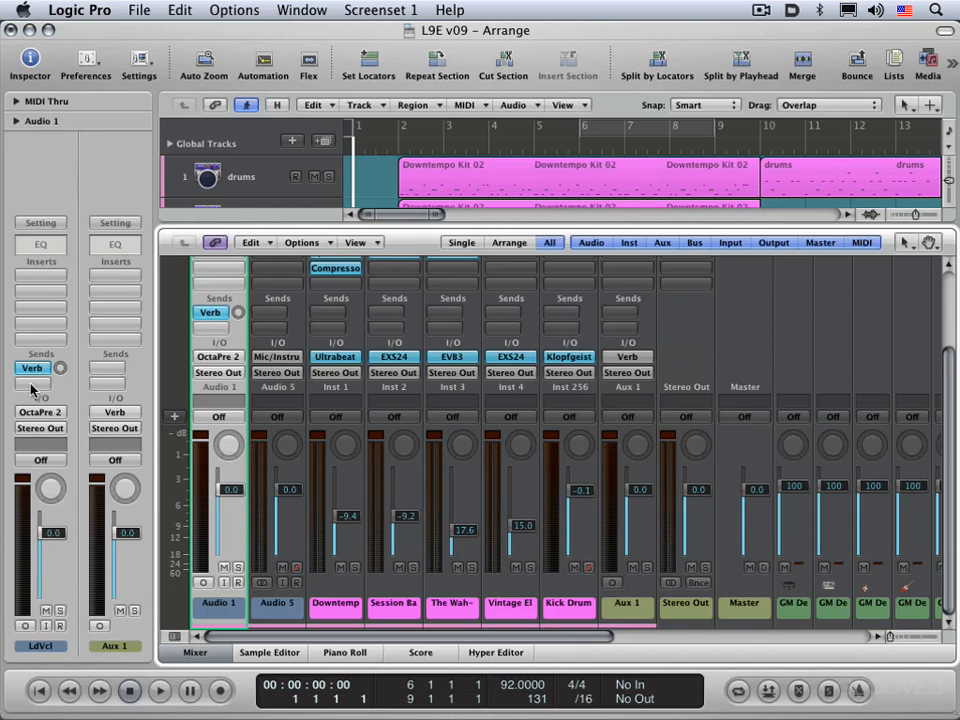
Add a second LdVcl send to Bus 7 (Phones) and inspect the Verb and Phones sends.
left_click(31, 385)
left_click(3, 429)
left_click(27, 386)
mouse_move(45, 401)
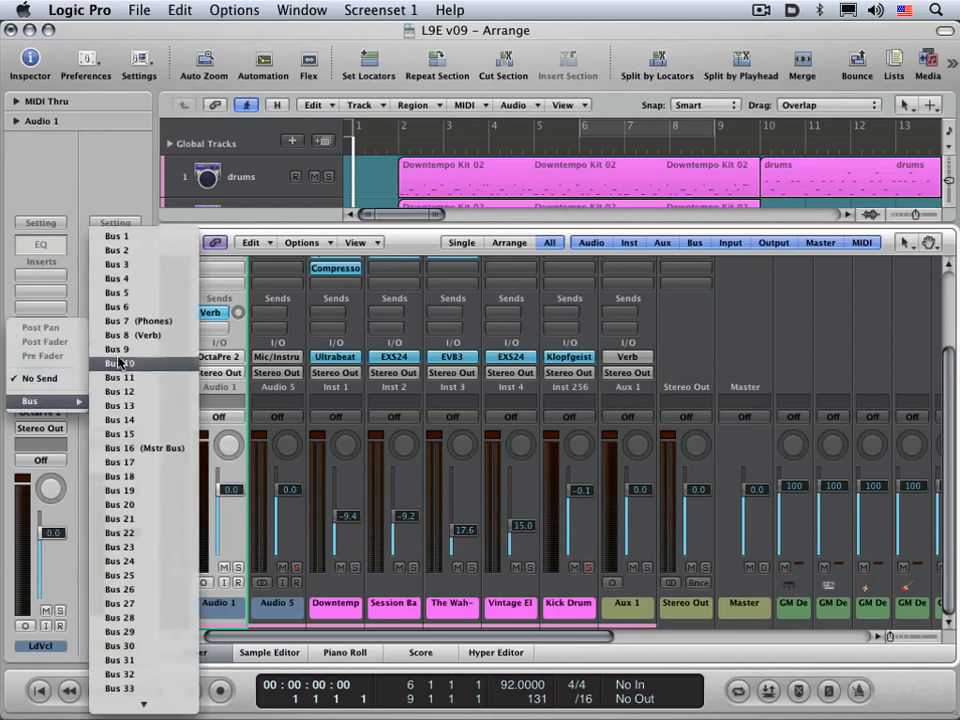
left_click(134, 324)
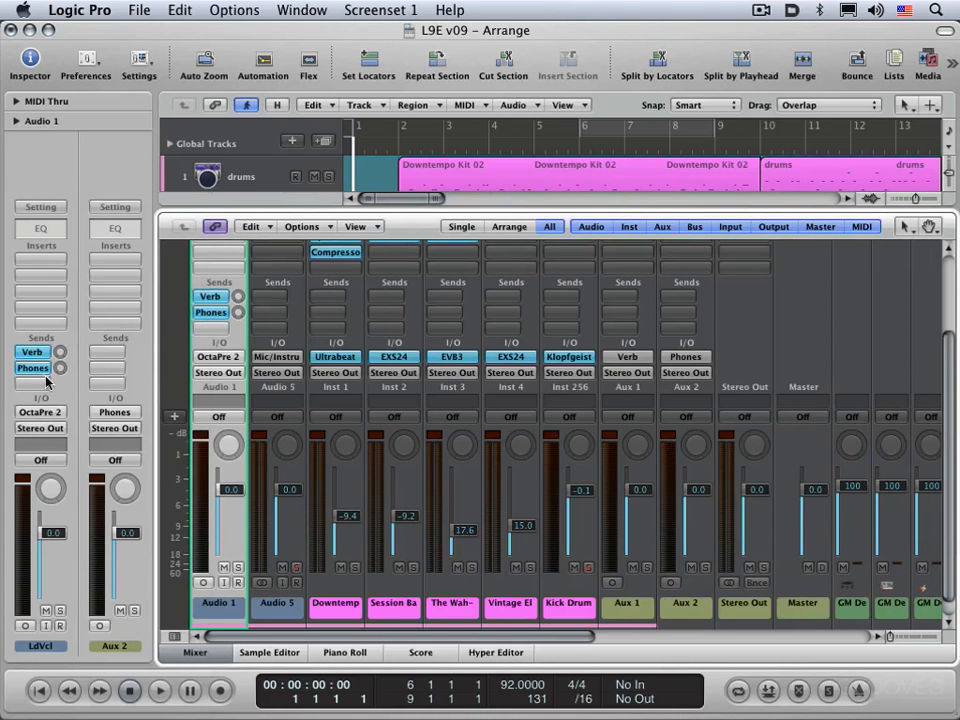
left_click(34, 352)
left_click(34, 368)
Close the Mixer and remove the Phones send from the LdVcl channel strip.
left_click(195, 653)
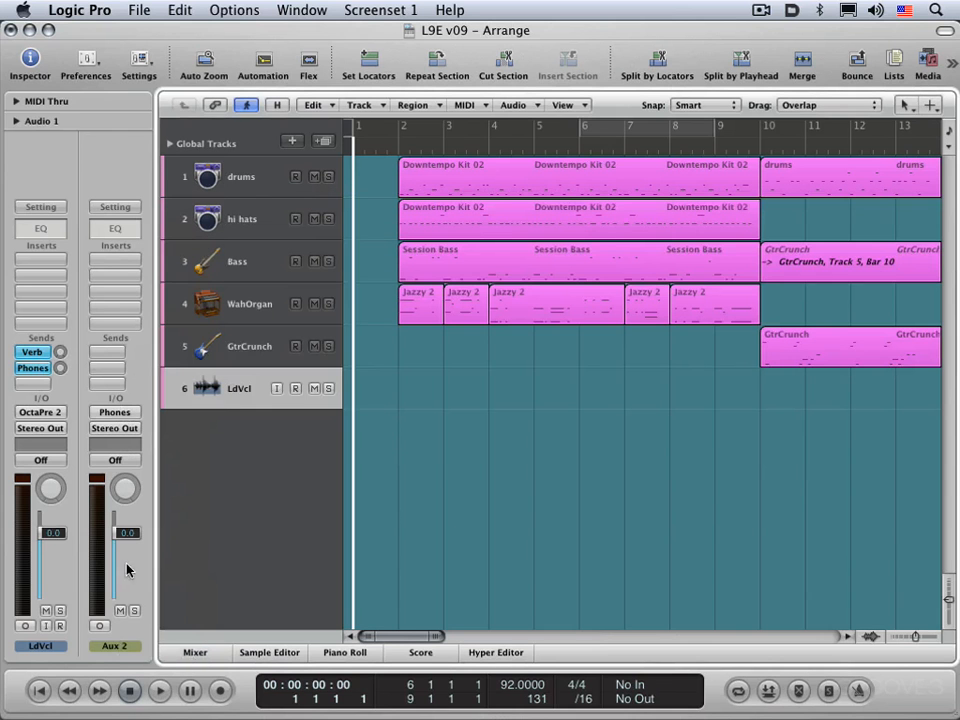
left_click(33, 368)
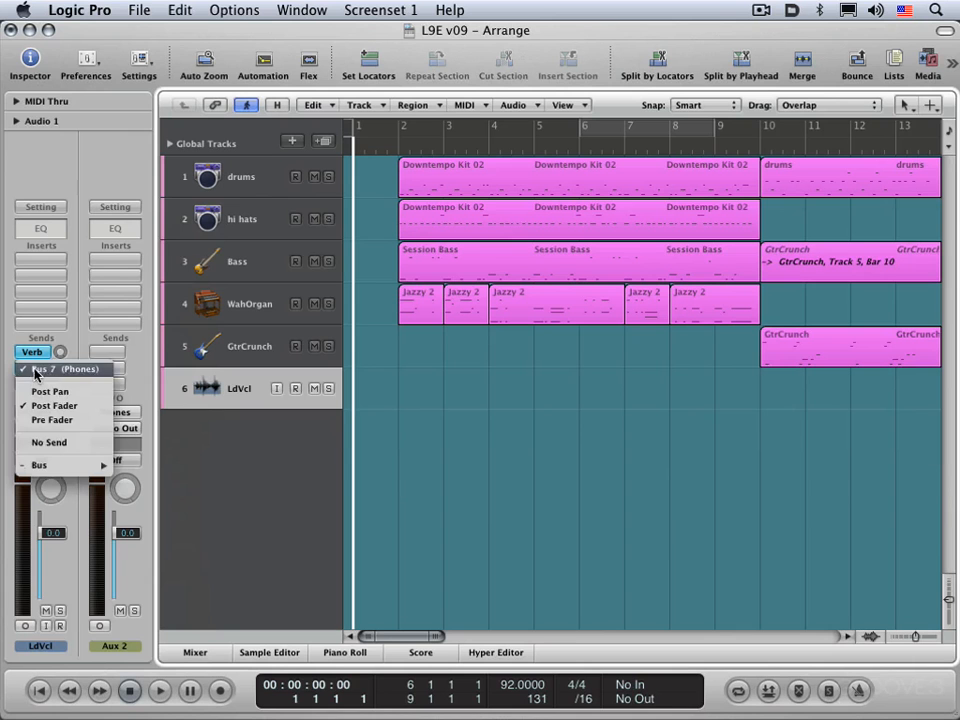
left_click(29, 447)
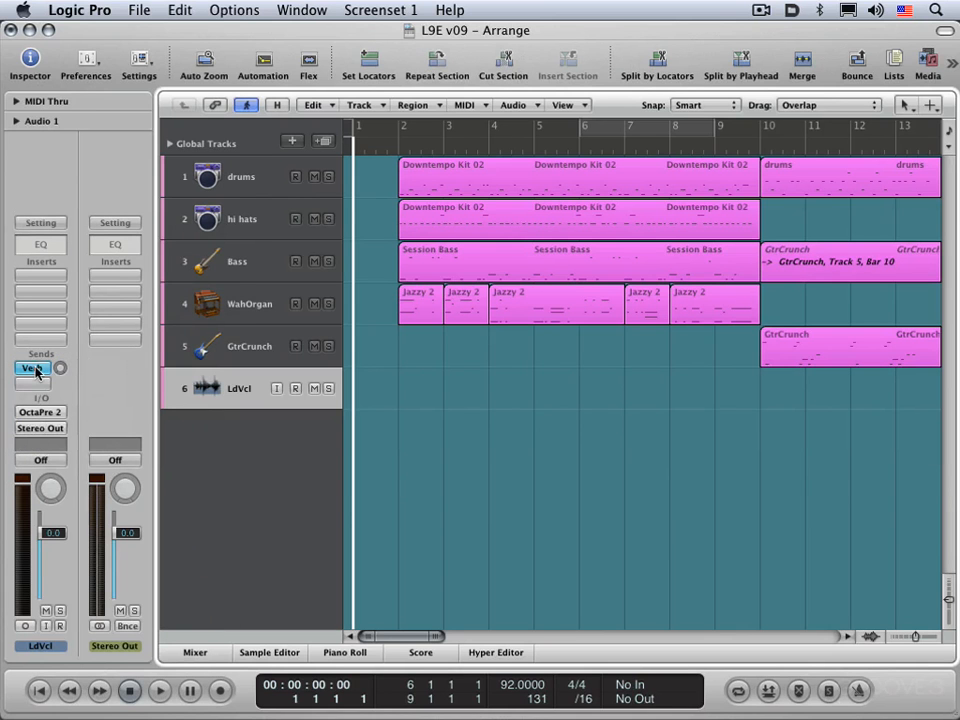
Set LdVcl's Verb send level to about -13.0 dB and lower the channel's volume fader to about -5.2 dB.
left_click(33, 368)
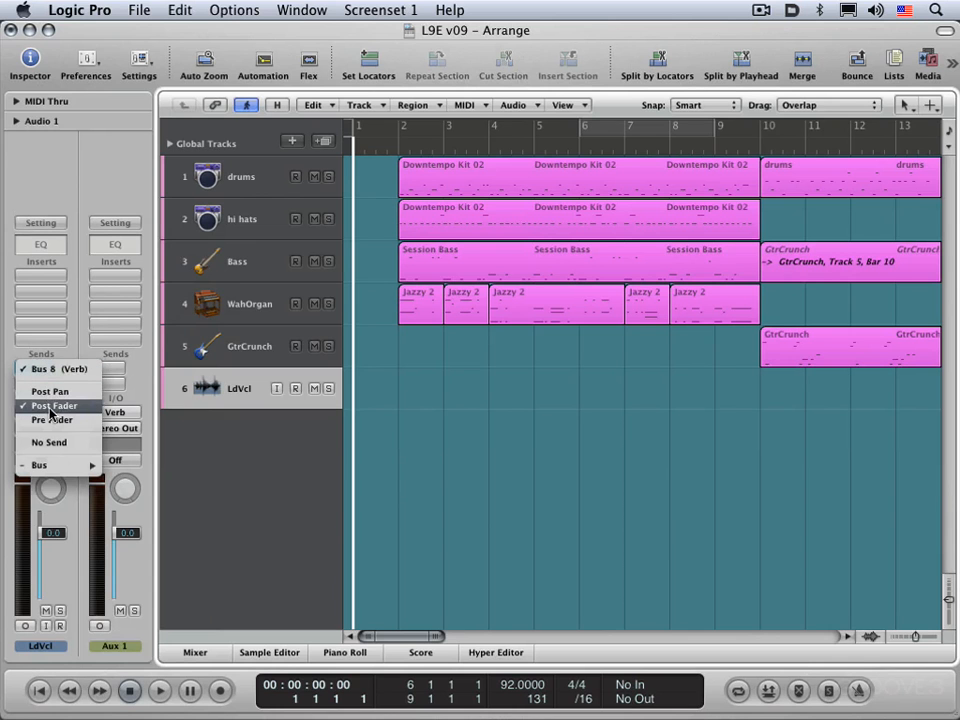
left_click(46, 576)
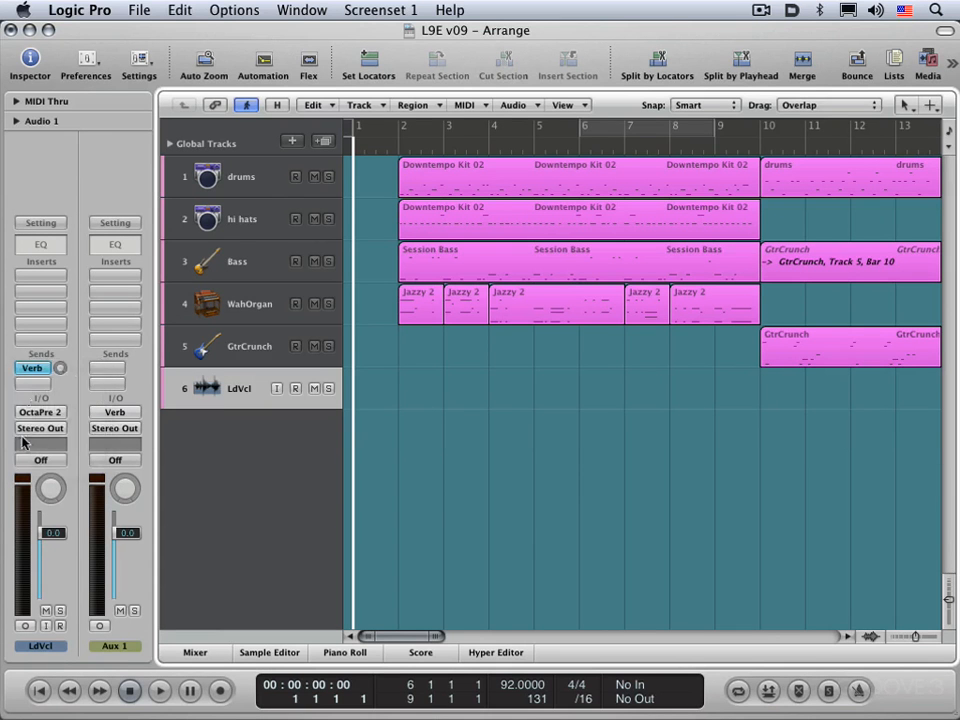
left_click(59, 369)
left_click_drag(63, 275, 63, 273)
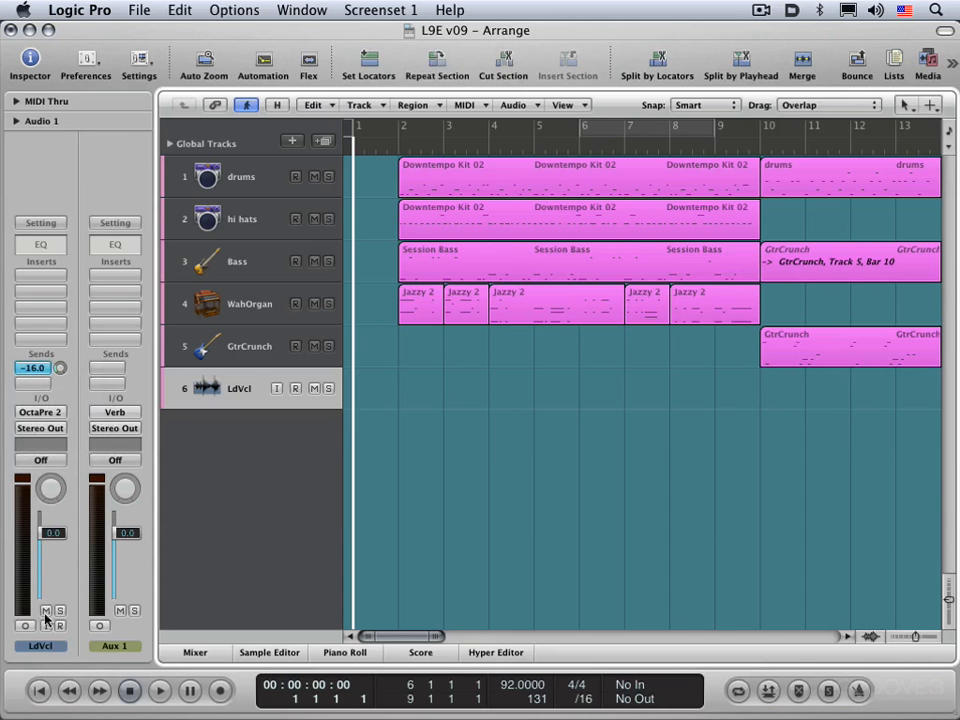
left_click_drag(45, 532, 45, 530)
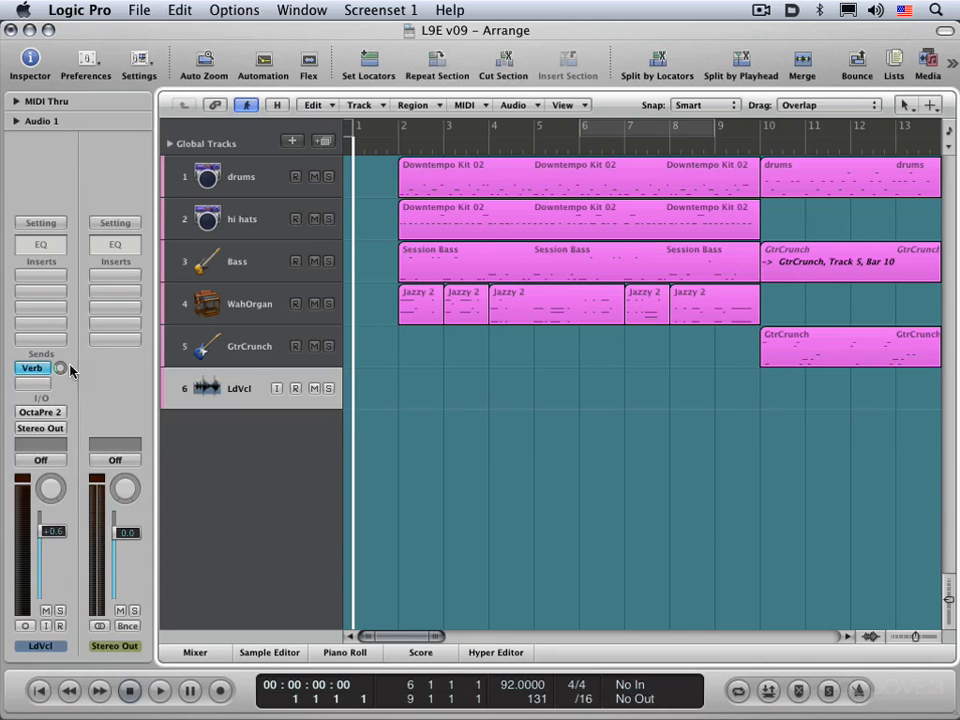
left_click_drag(60, 368, 58, 342)
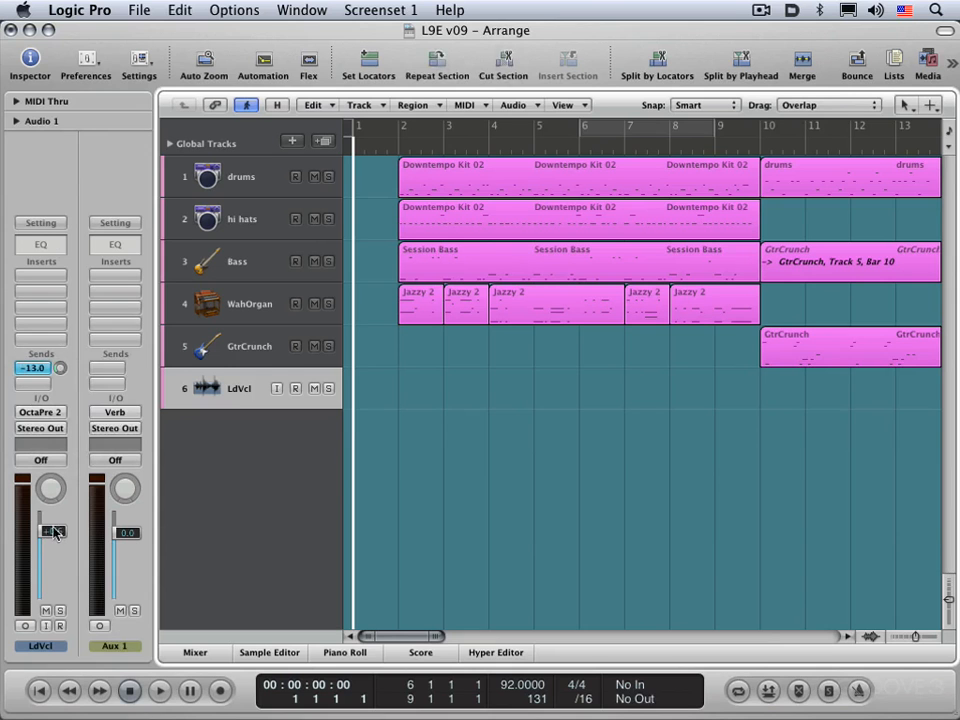
mouse_move(45, 530)
left_mouse_down()
mouse_move(45, 567)
mouse_move(45, 523)
mouse_move(45, 551)
left_mouse_up()
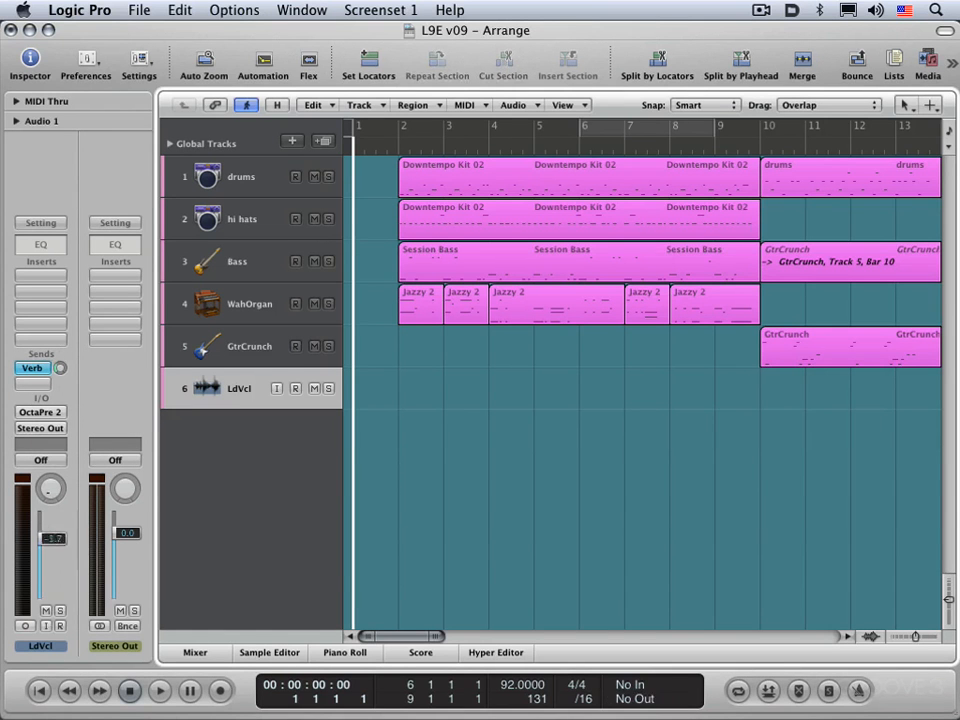
Switch the Verb send to Pre Fader and set the LdVcl volume fader to about -4.3 dB.
left_click(33, 368)
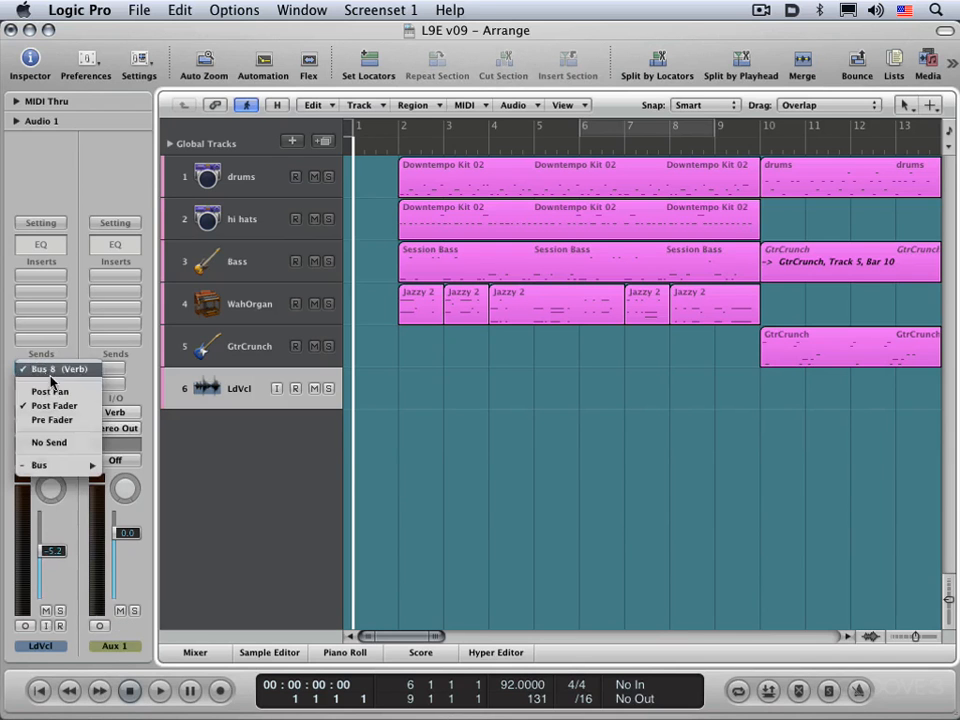
left_click(56, 420)
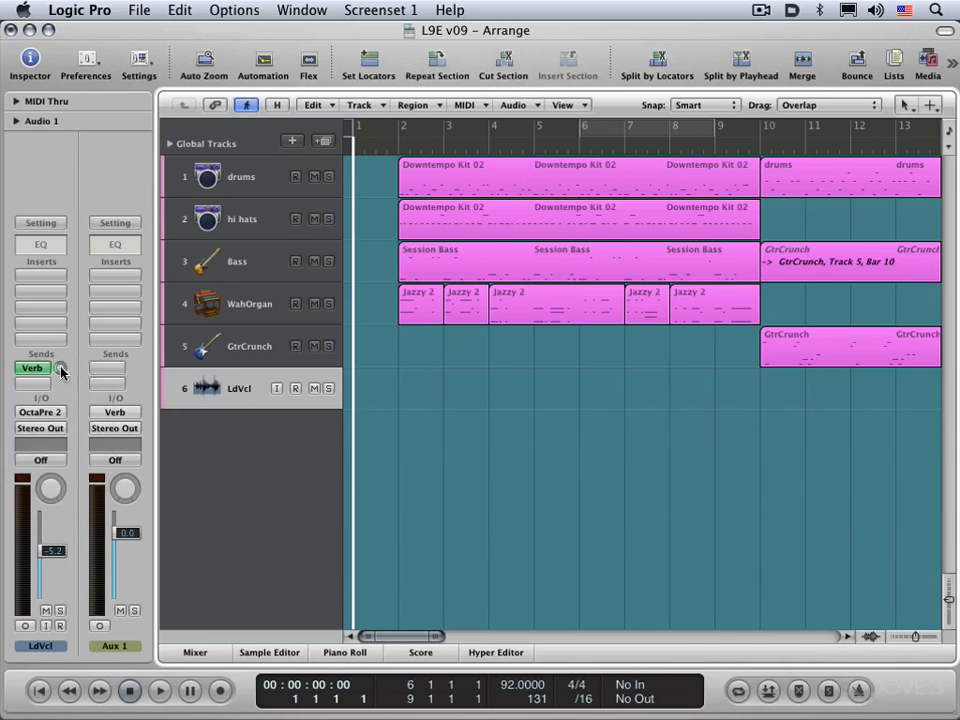
left_click_drag(45, 551, 45, 548)
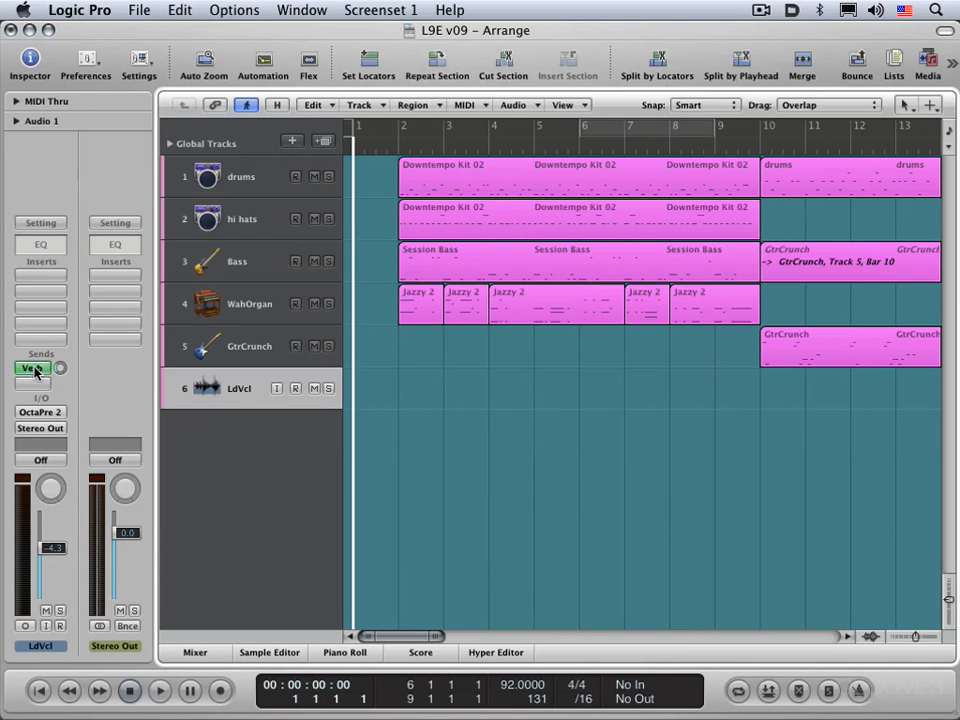
Set LdVcl's Verb send to Post Pan.
left_click(35, 368)
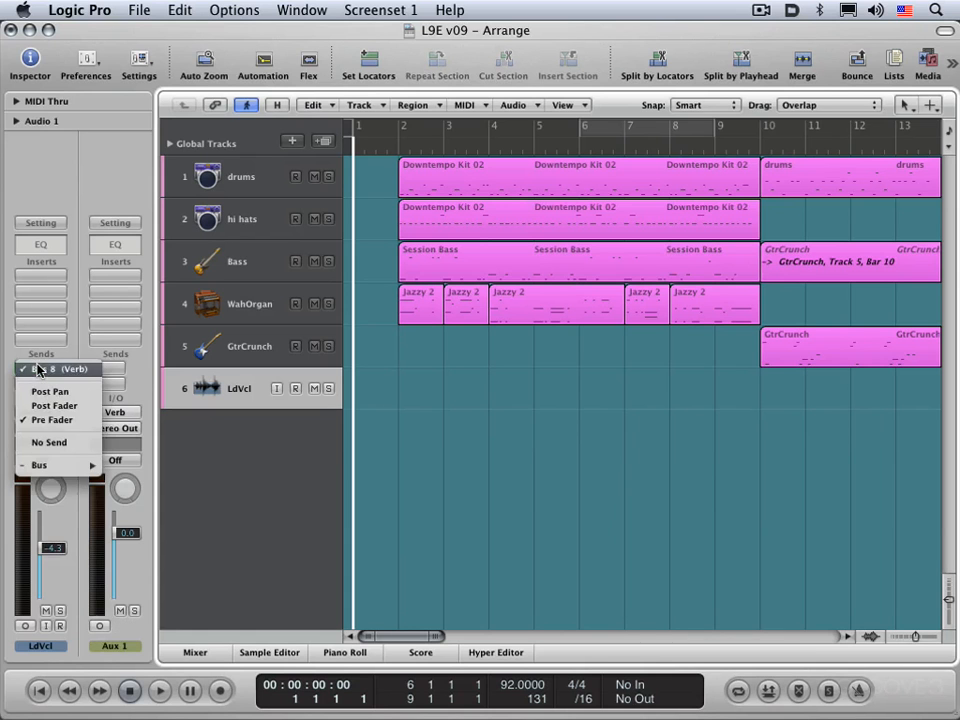
left_click(48, 391)
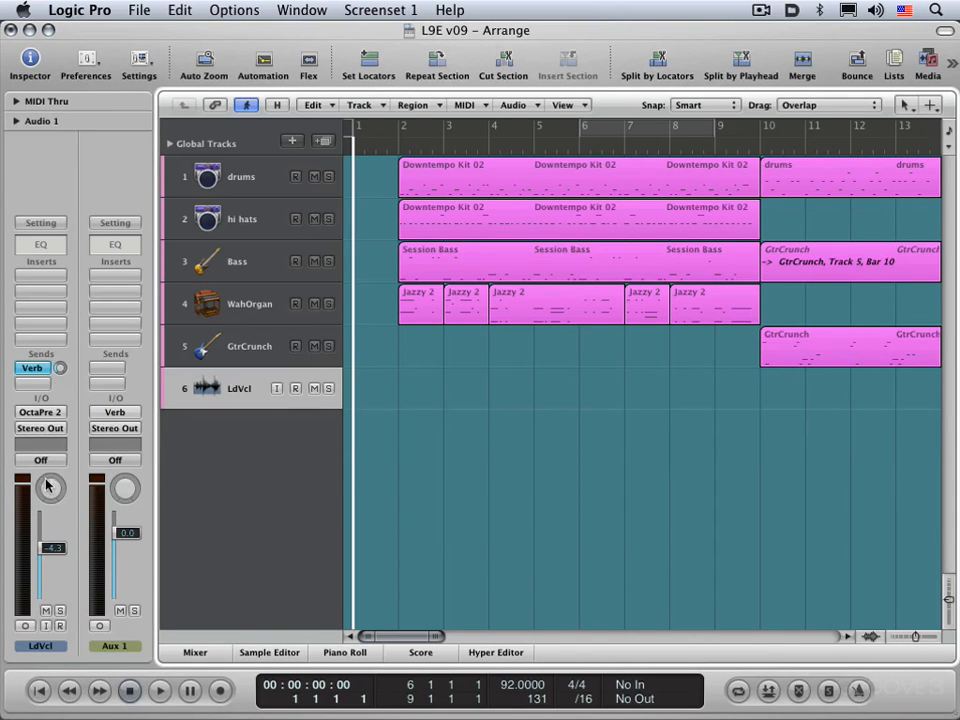
Try panning LdVcl to +28, and reset the channel's volume fader to 0.0 dB and its pan to center.
left_click_drag(47, 482, 47, 456)
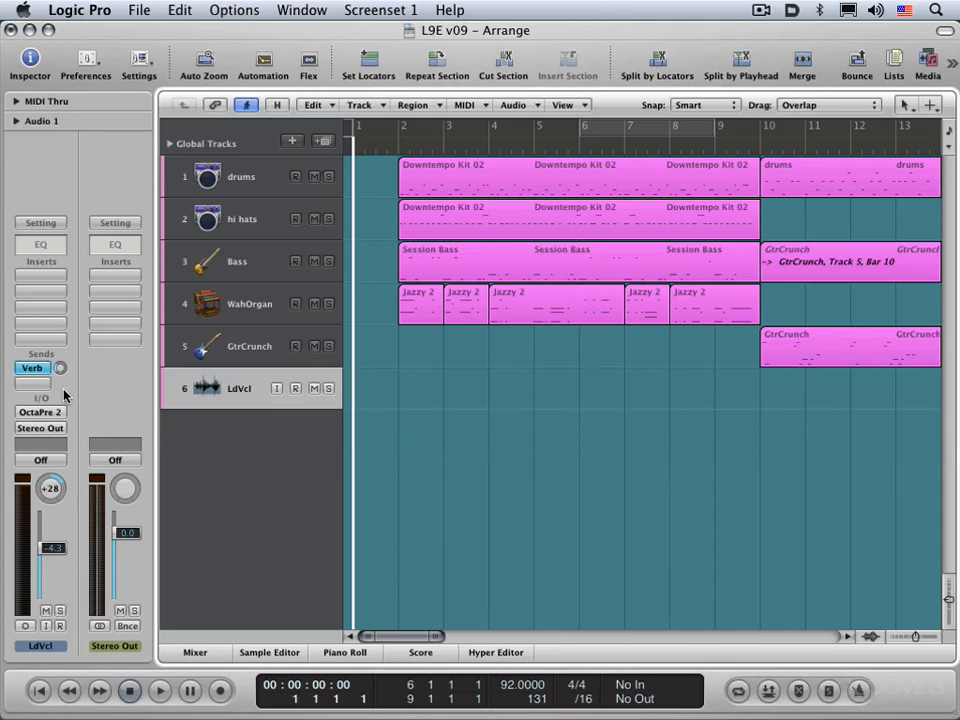
left_click(52, 557, "alt")
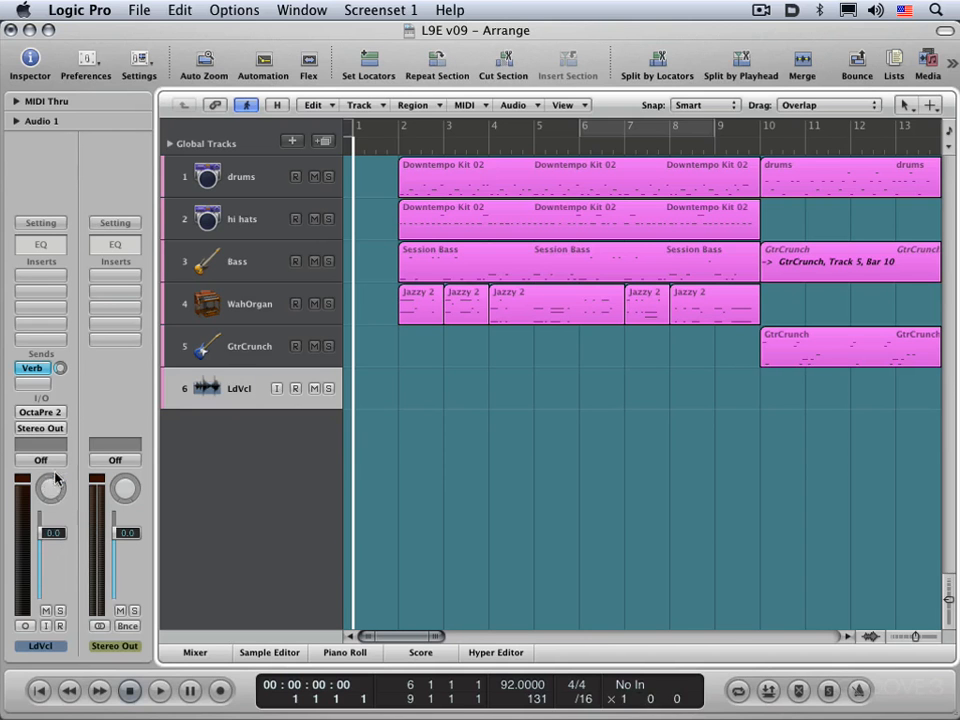
left_click(47, 487, "alt")
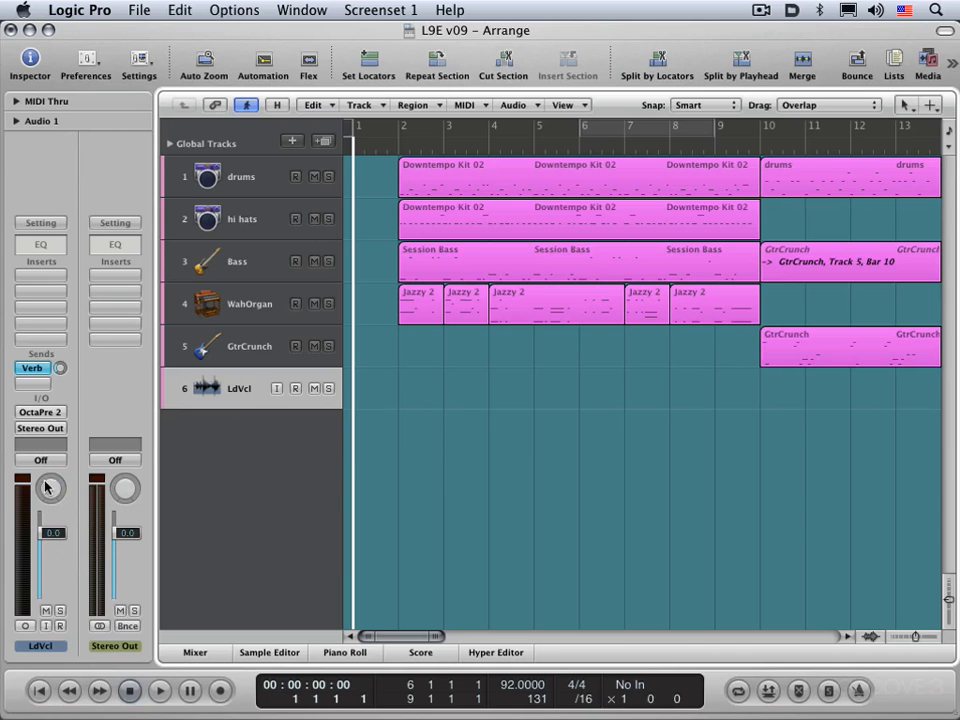
Reset LdVcl's Verb send level and lower it to about -42.0 dB.
left_click(59, 370, "alt")
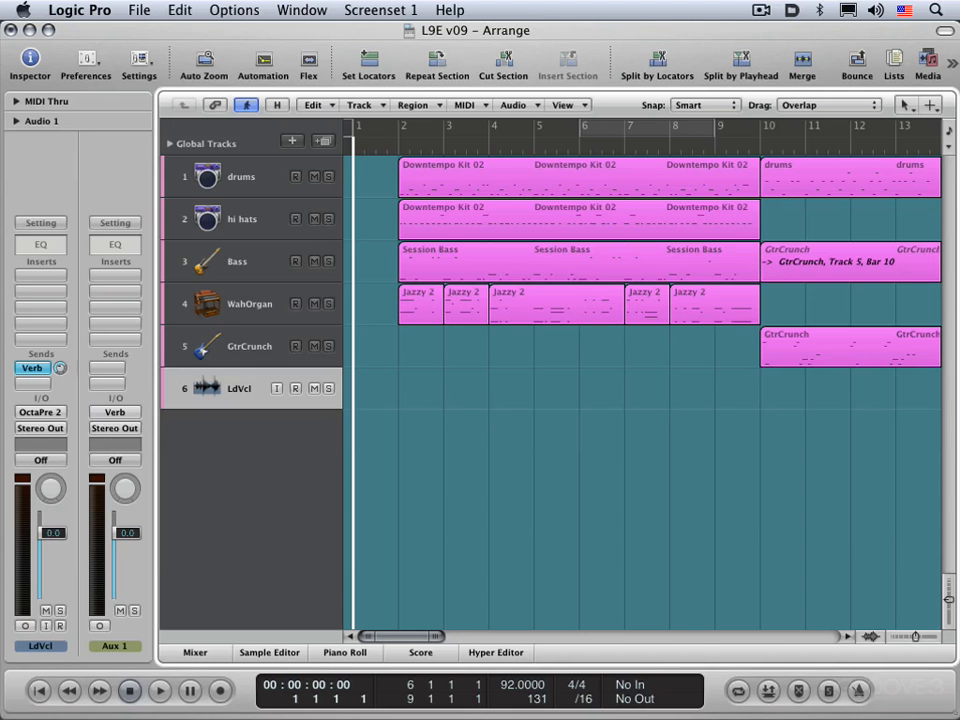
left_click_drag(60, 368, 6, 450)
left_click_drag(60, 368, 60, 420)
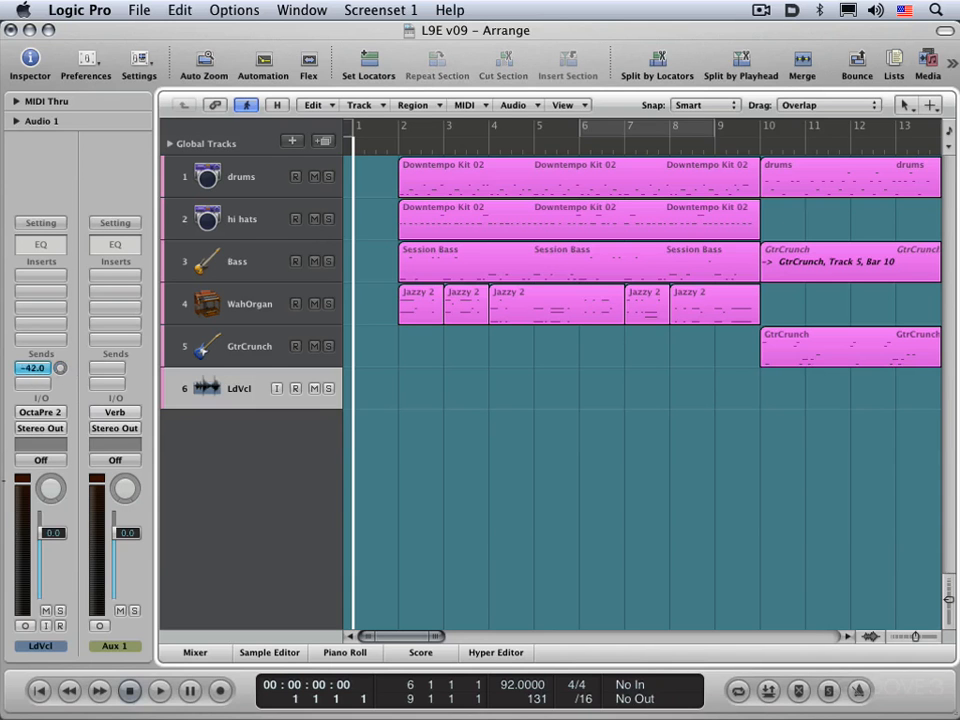
left_click_drag(14, 374, 14, 374)
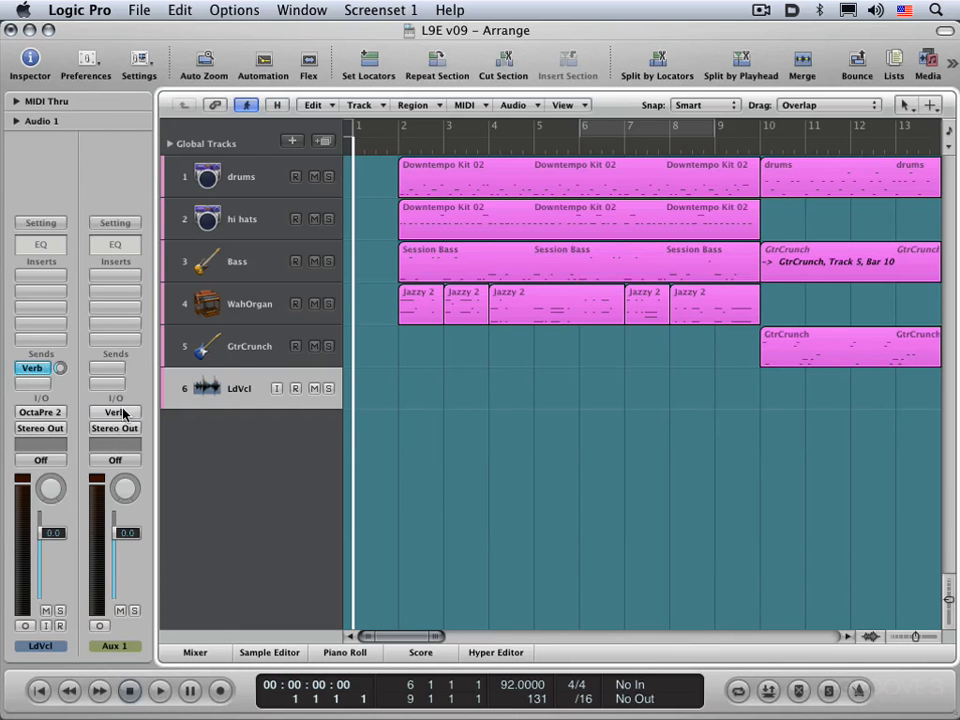
left_click(108, 279)
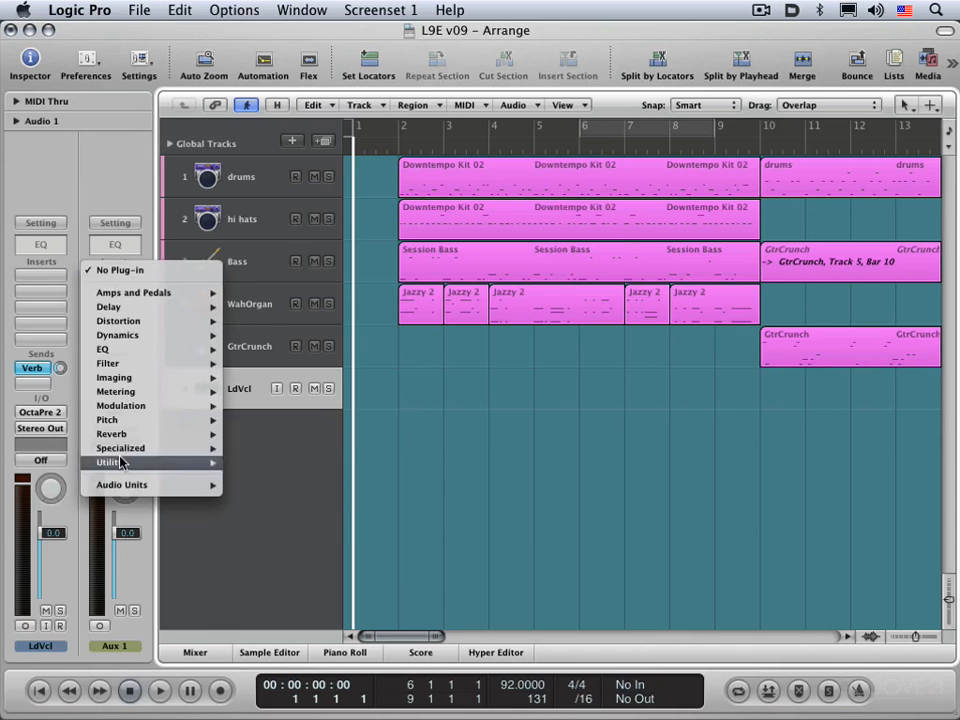
left_click(113, 276)
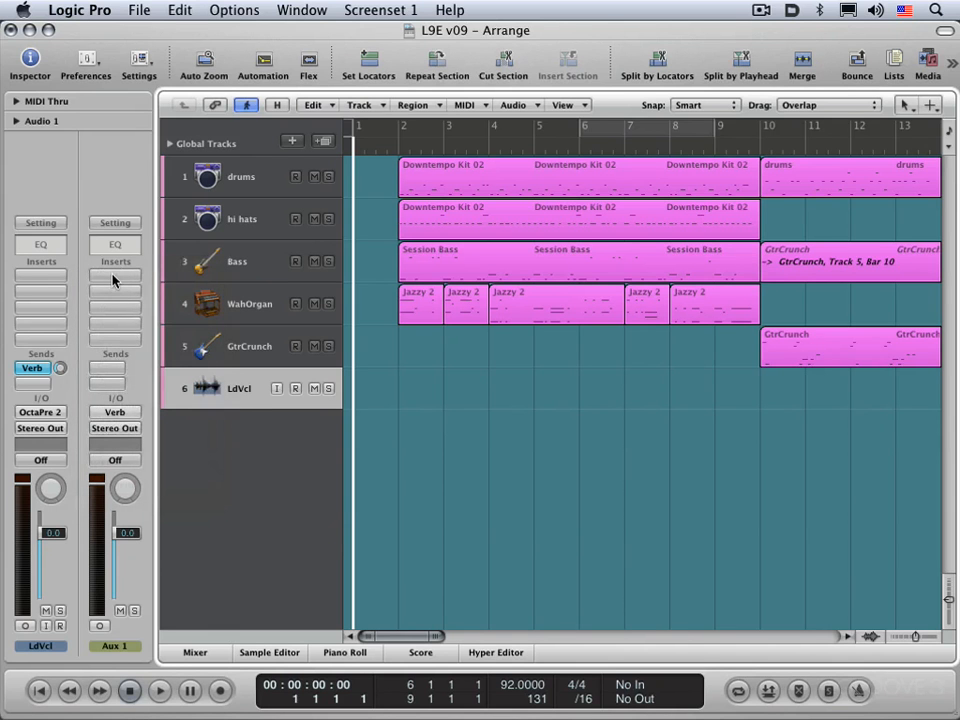
left_click(113, 279)
mouse_move(120, 434)
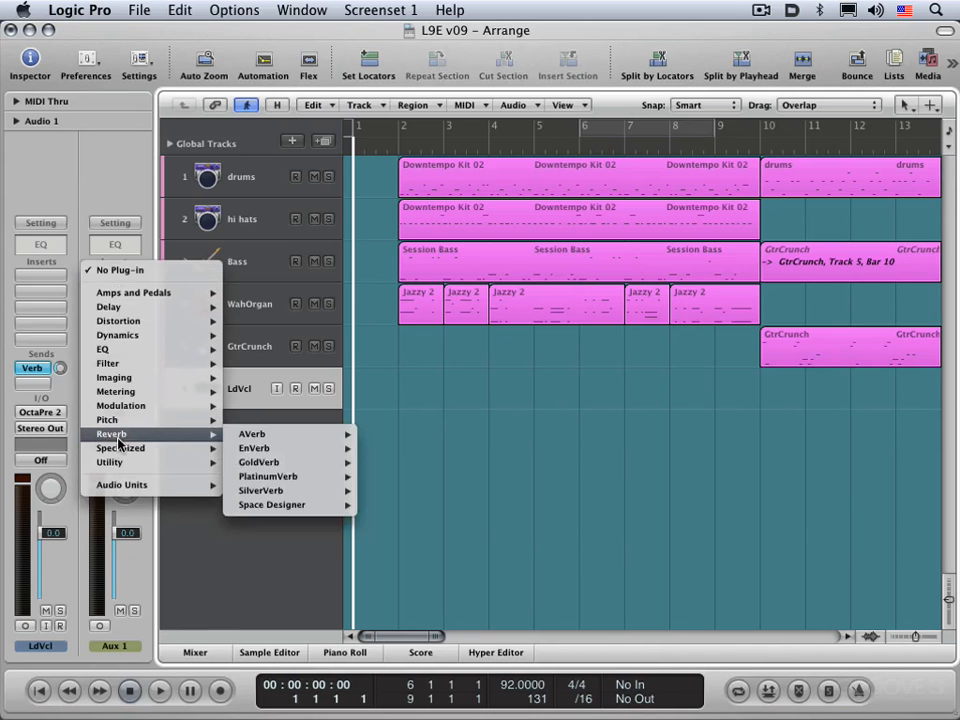
mouse_move(285, 506)
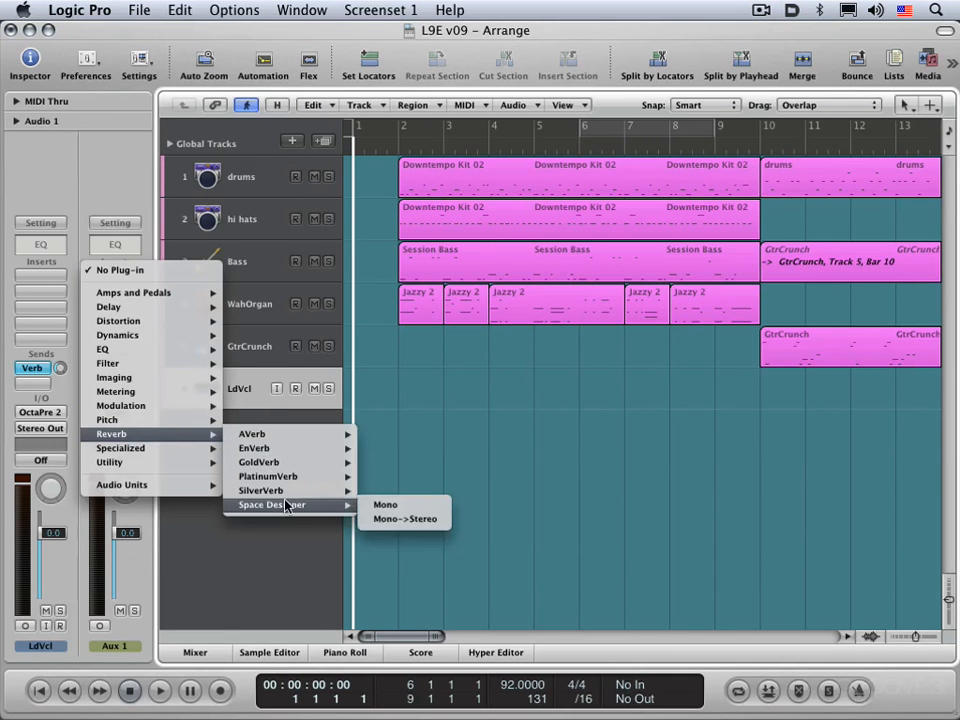
left_click(133, 566)
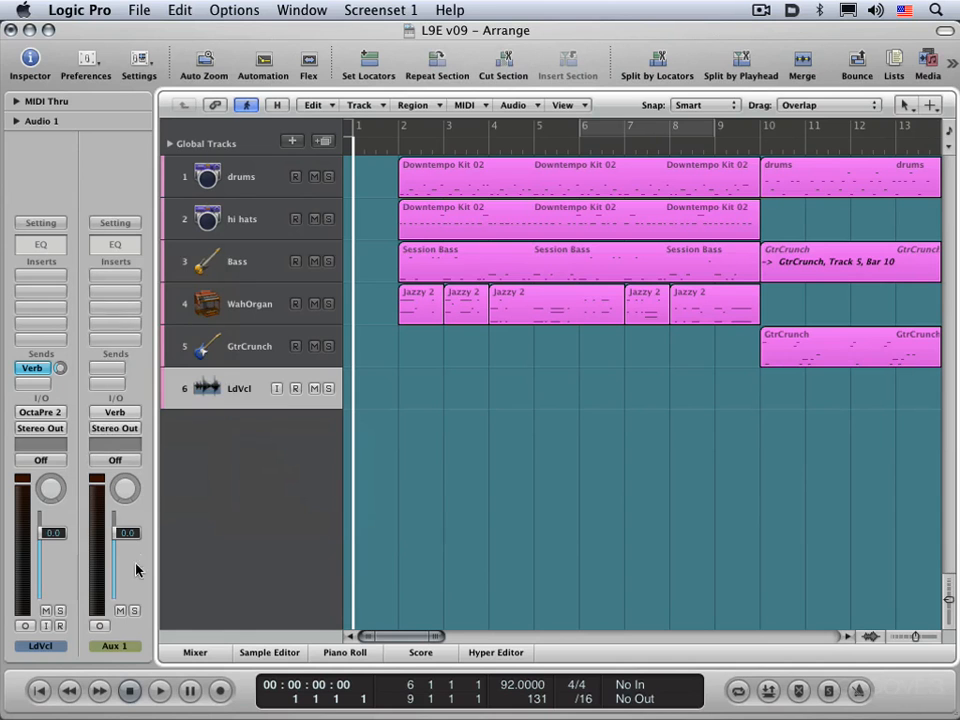
Switch the Aux 1 channel strip to stereo and insert a stereo Space Designer reverb in its first insert slot.
left_click(98, 627)
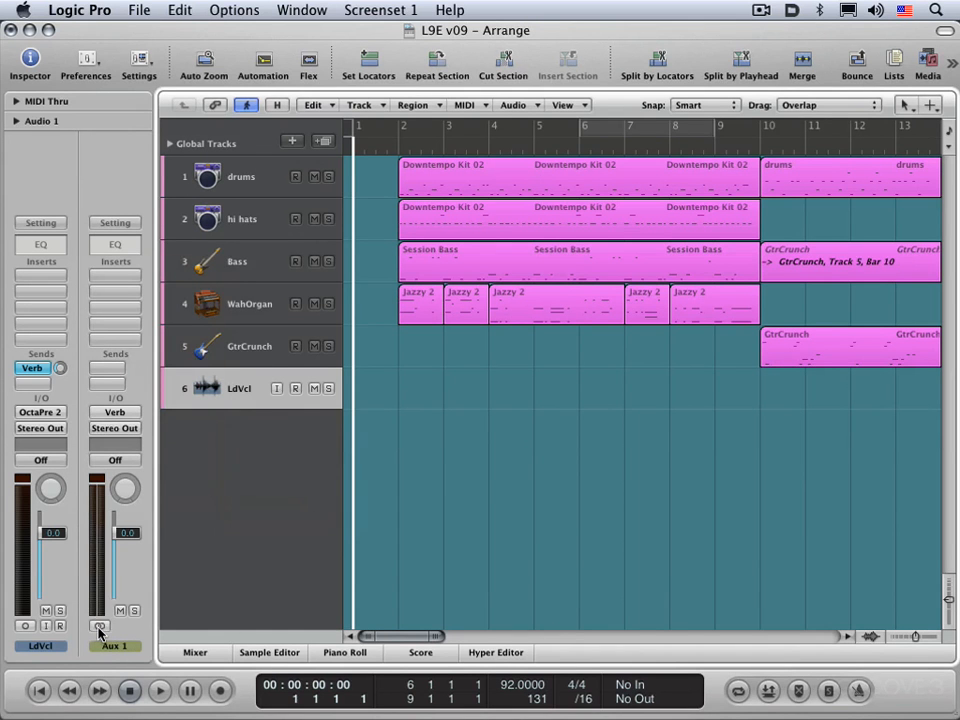
left_click(114, 280)
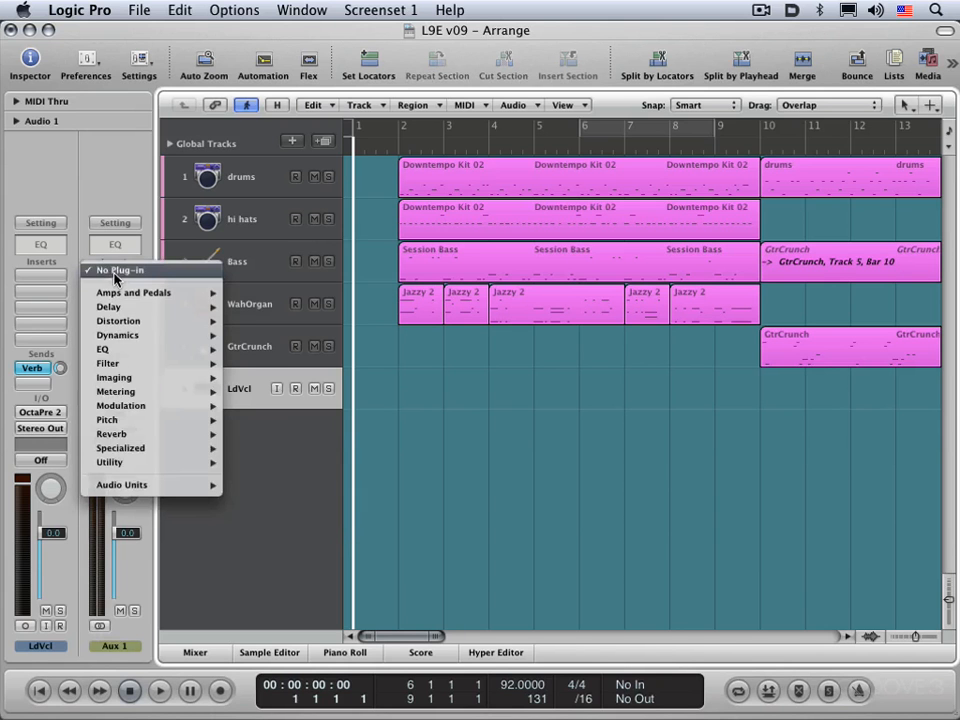
mouse_move(116, 435)
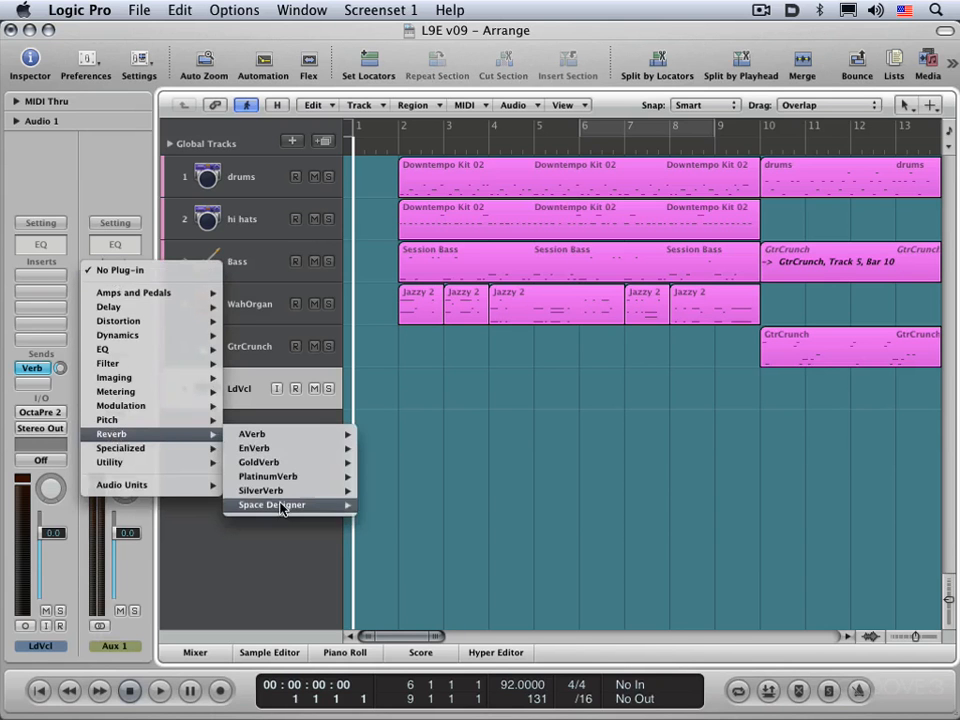
mouse_move(340, 506)
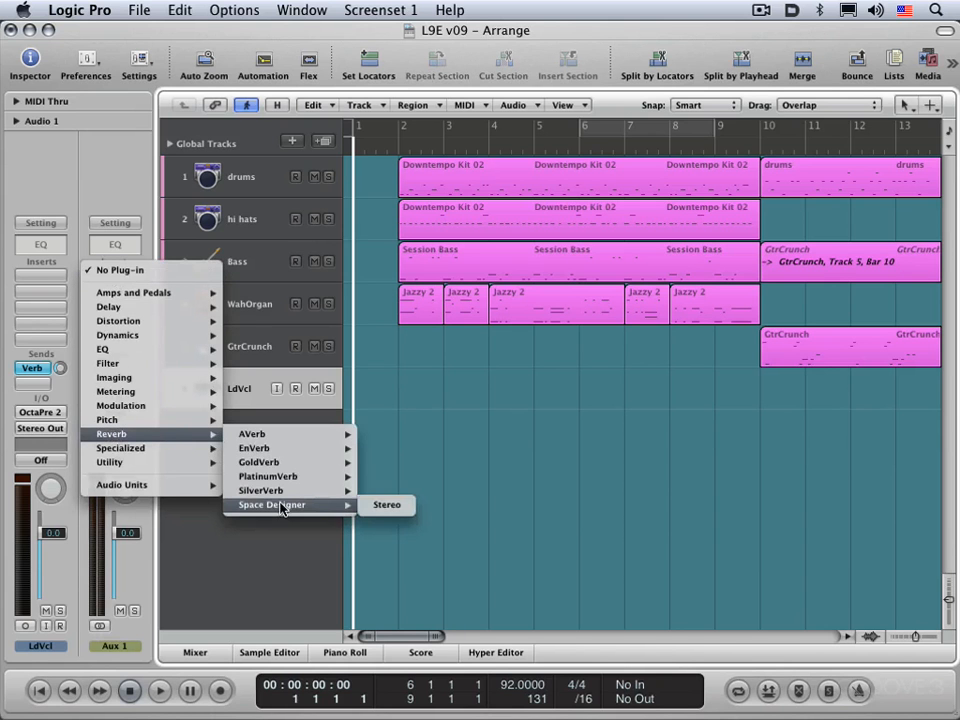
left_click(384, 506)
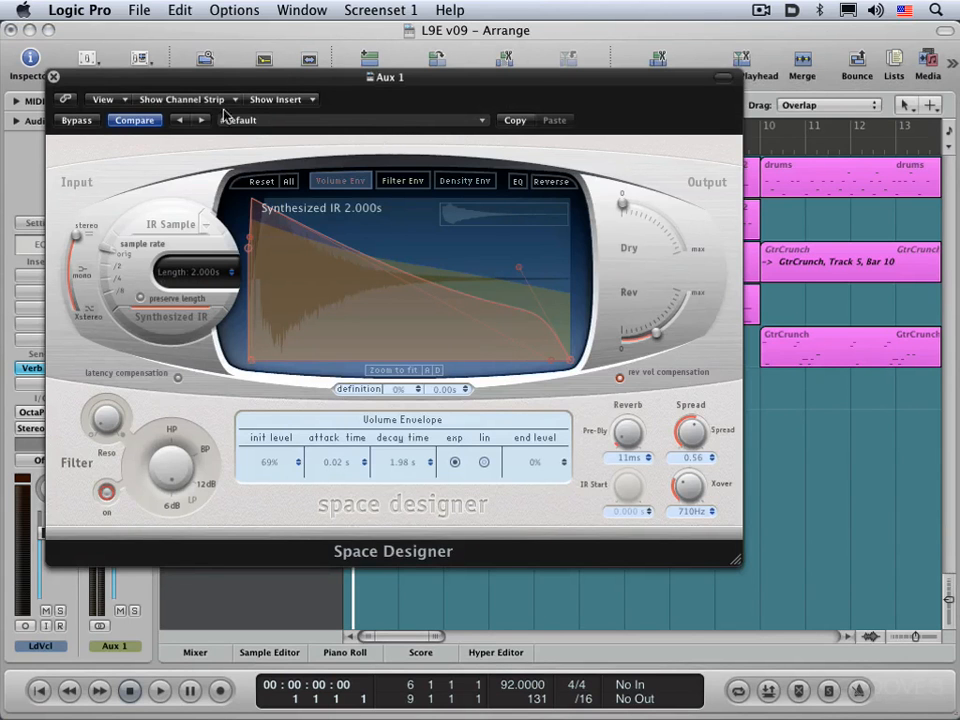
left_click(54, 78)
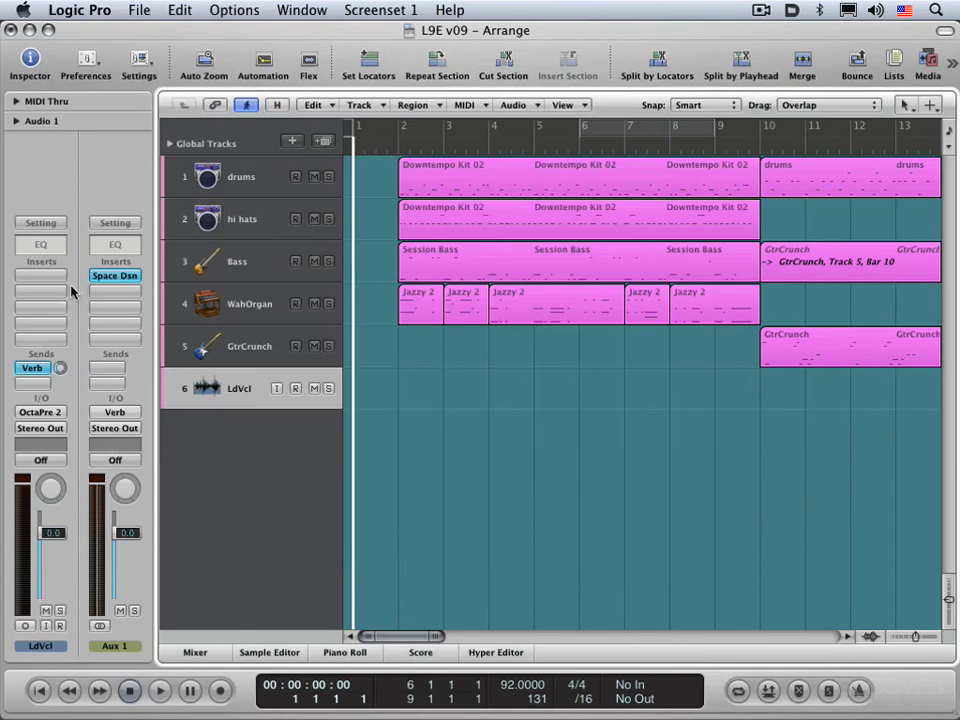
left_click_drag(58, 370, 58, 384)
Open the Mixer and rename the Aux 1 channel strip as Reverb.
left_click(195, 652)
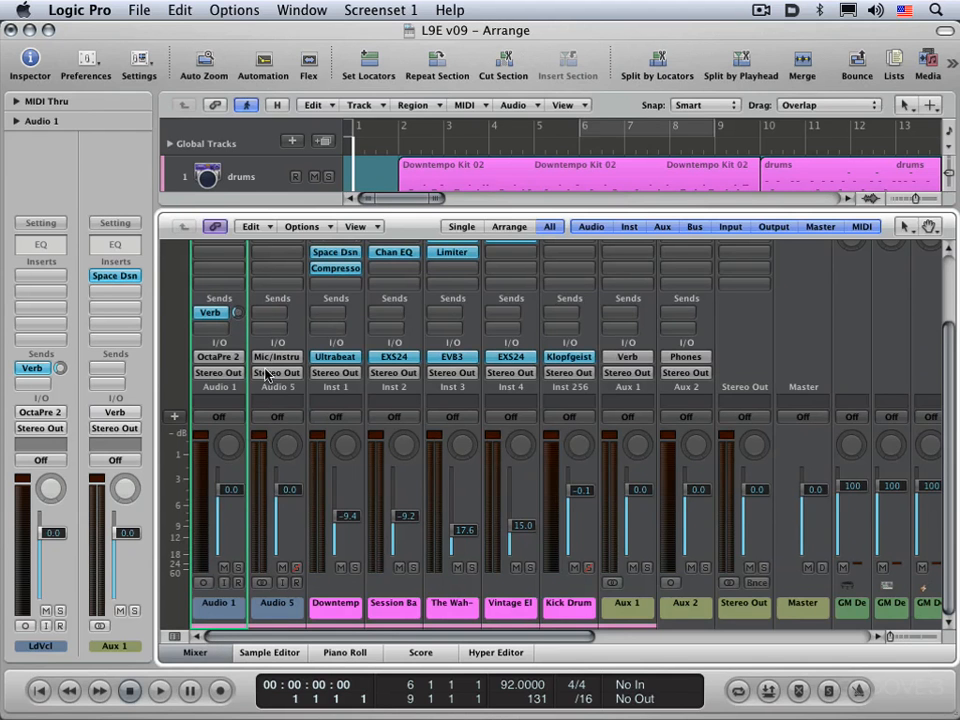
scroll(632, 292, "up", 3)
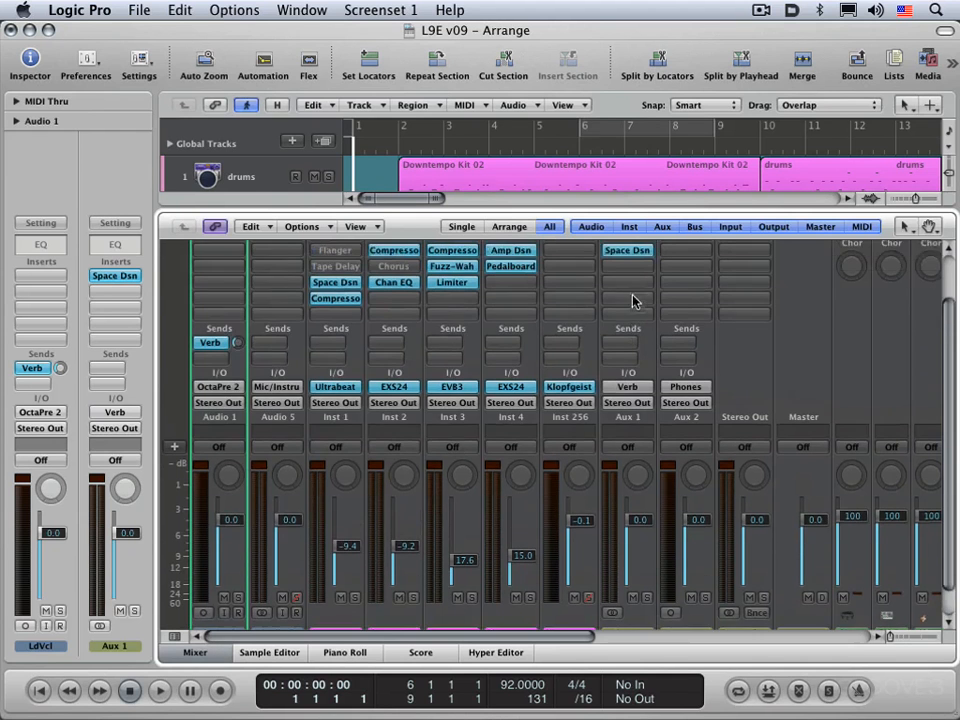
scroll(617, 267, "down", 3)
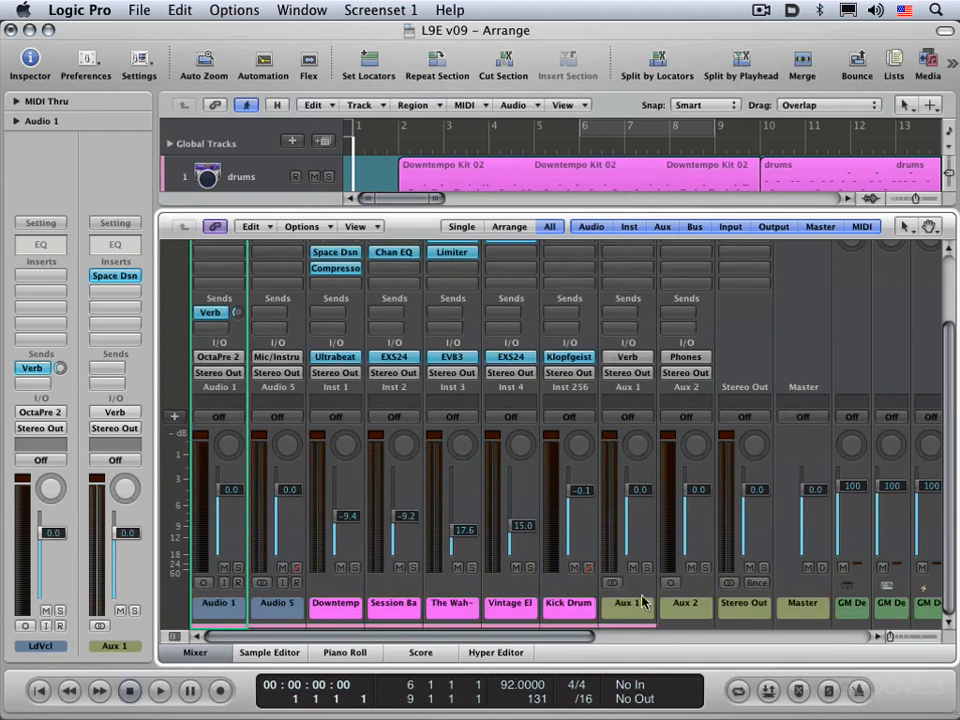
left_click(627, 606)
double_click(628, 606)
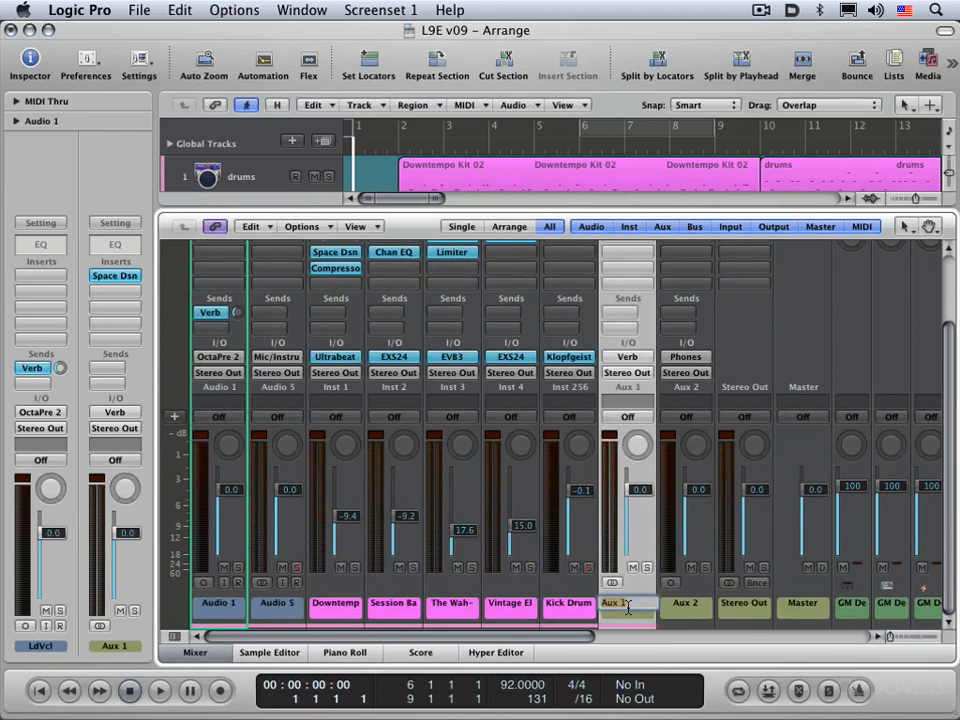
type("Reverb")
key("Return")
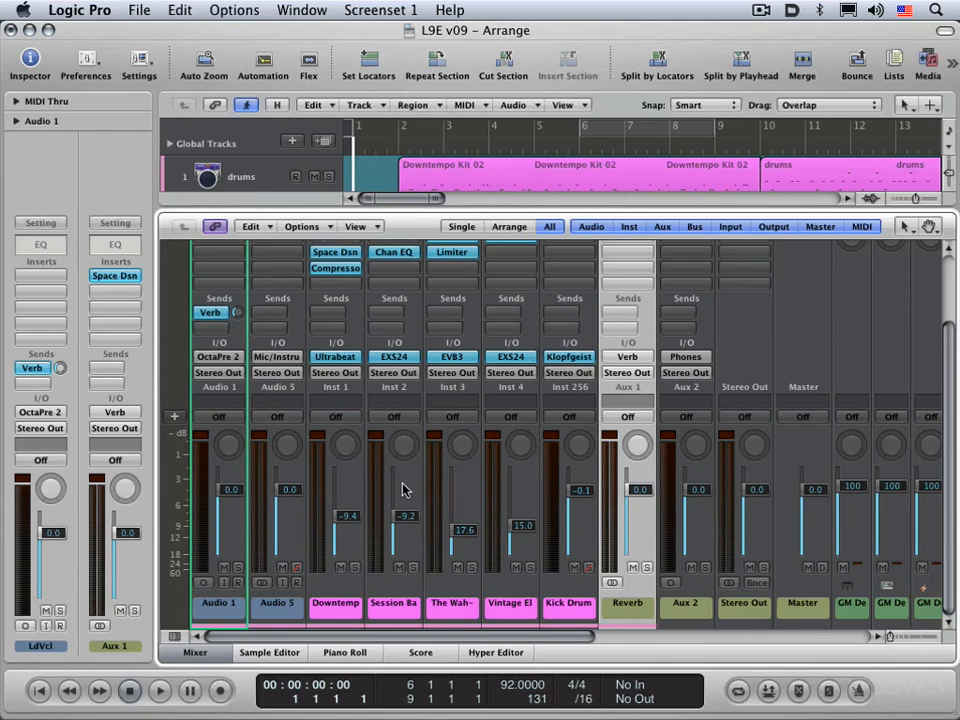
Enable Low Latency Mode in the general audio preferences and set LdVcl's Verb send to Low Latency Safe.
left_click(66, 8)
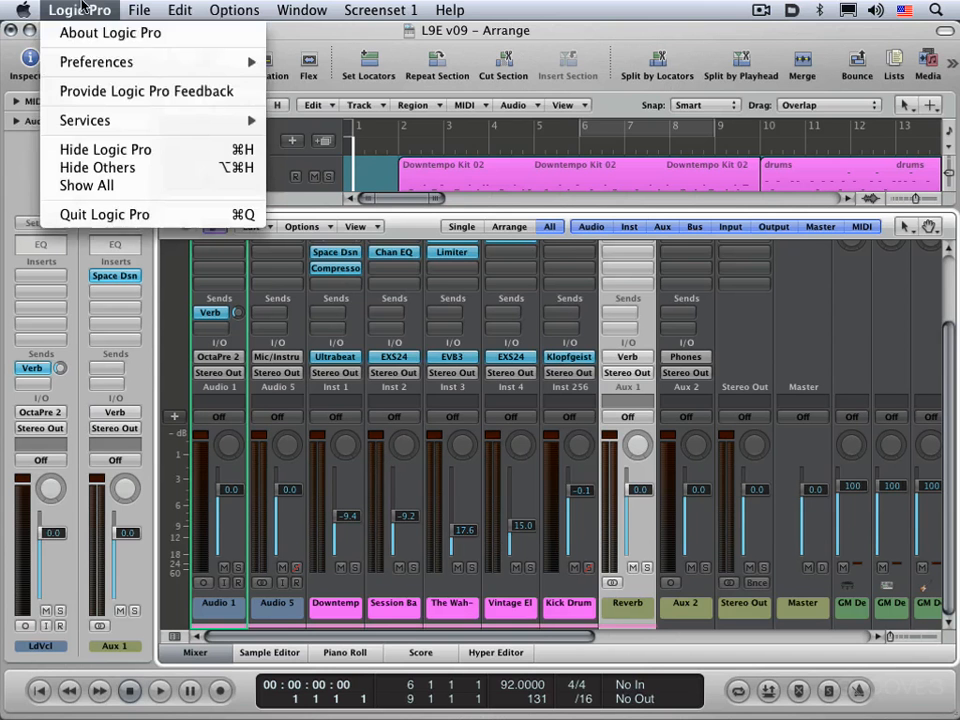
mouse_move(72, 60)
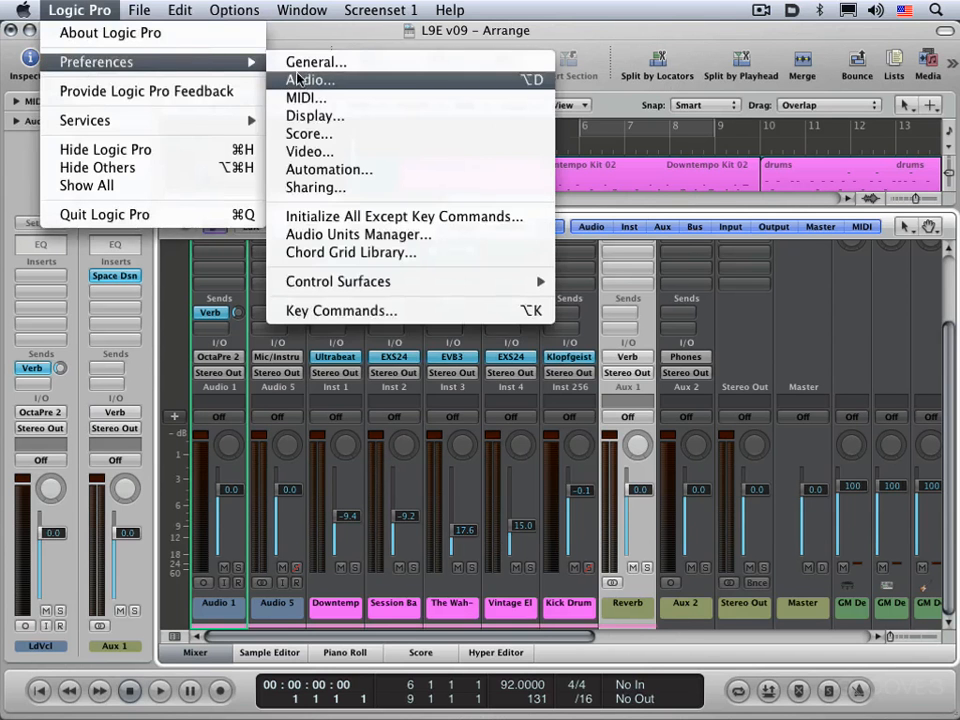
left_click(296, 77)
left_click(275, 193)
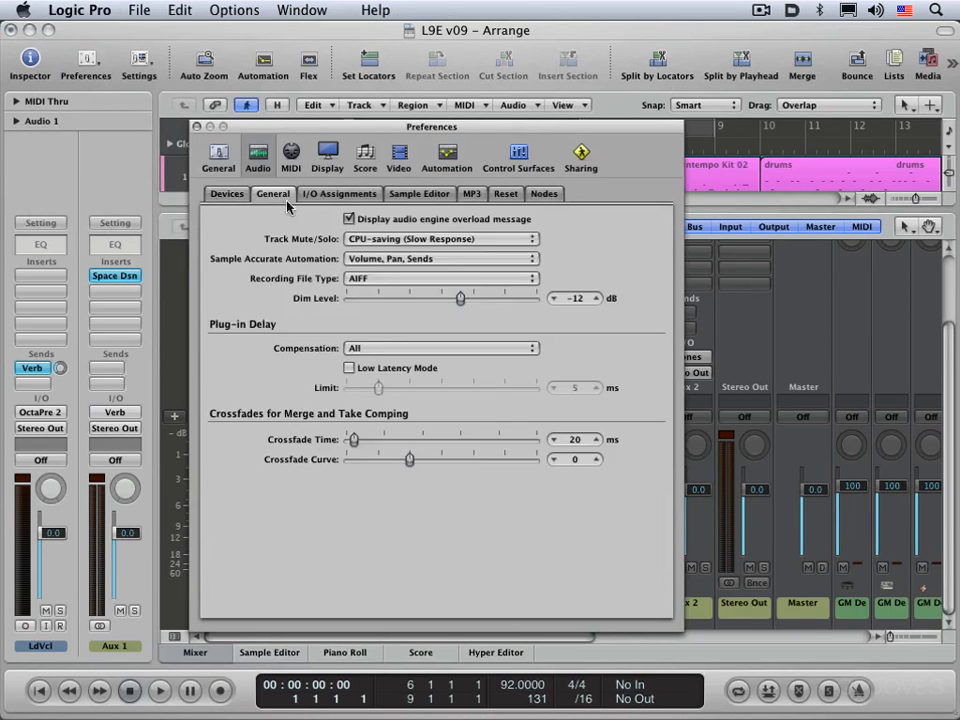
left_click(349, 368)
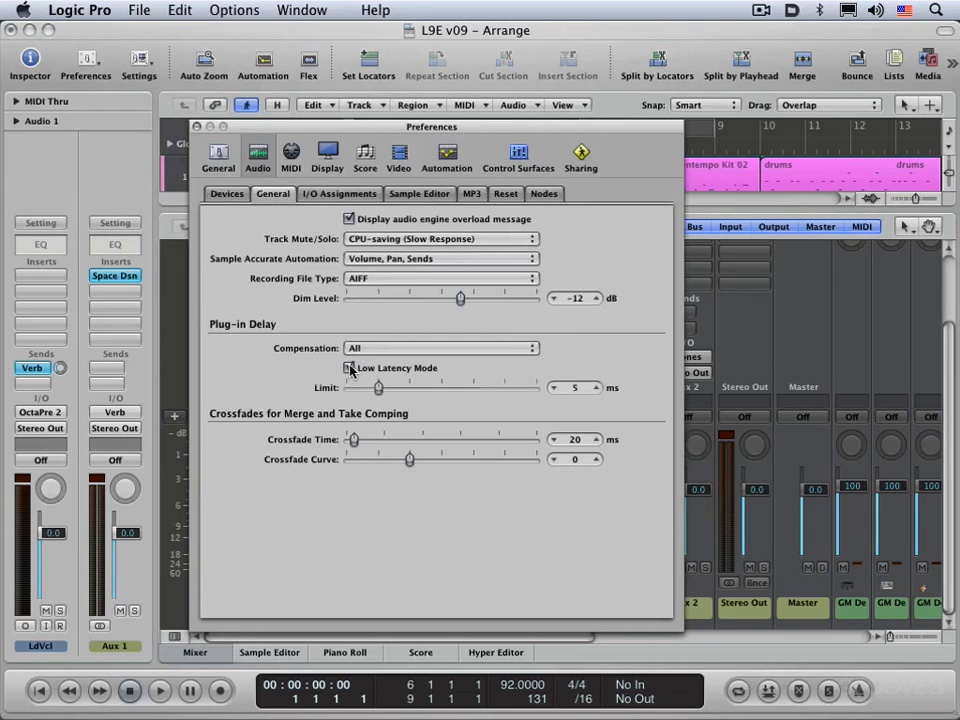
left_click(30, 368)
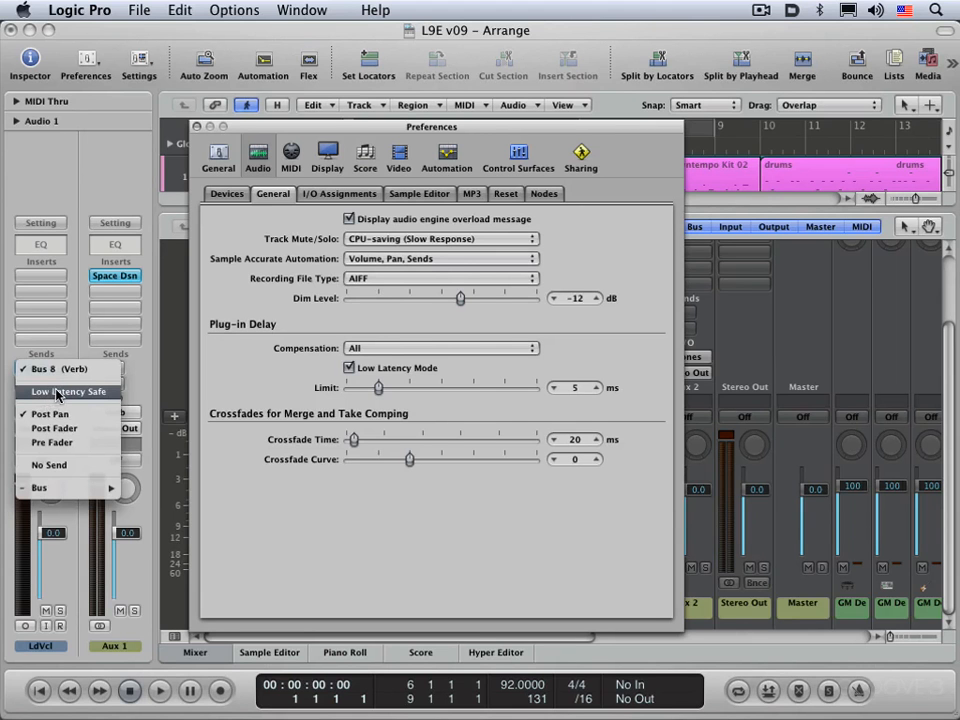
left_click(57, 393)
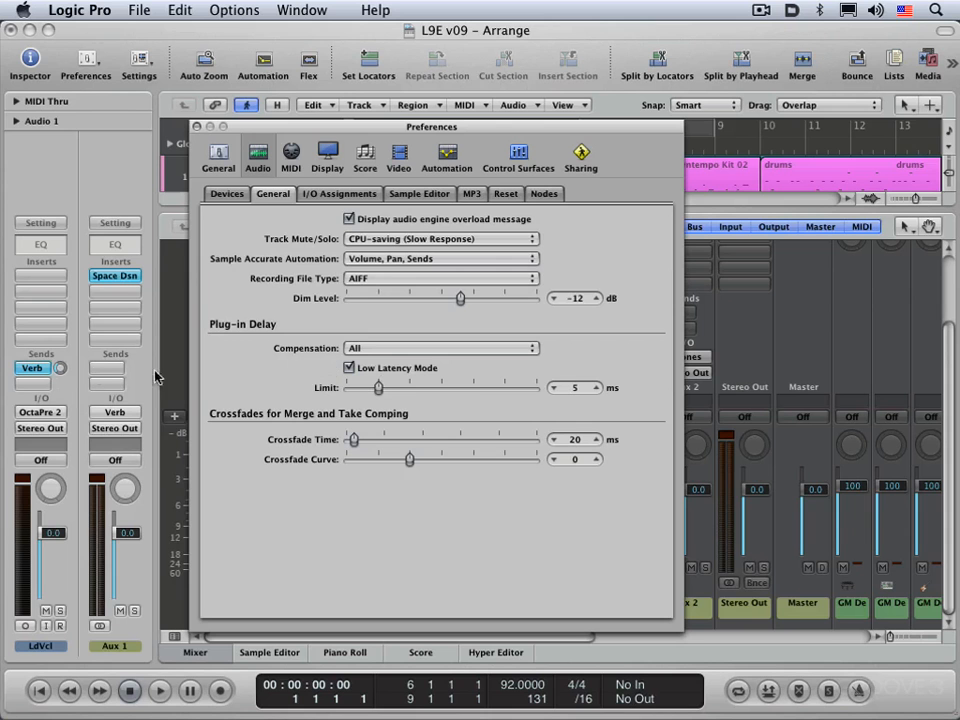
Turn off Low Latency Mode, check the LdVcl Verb send's available options, and close the preferences.
left_click(349, 368)
left_click(30, 368)
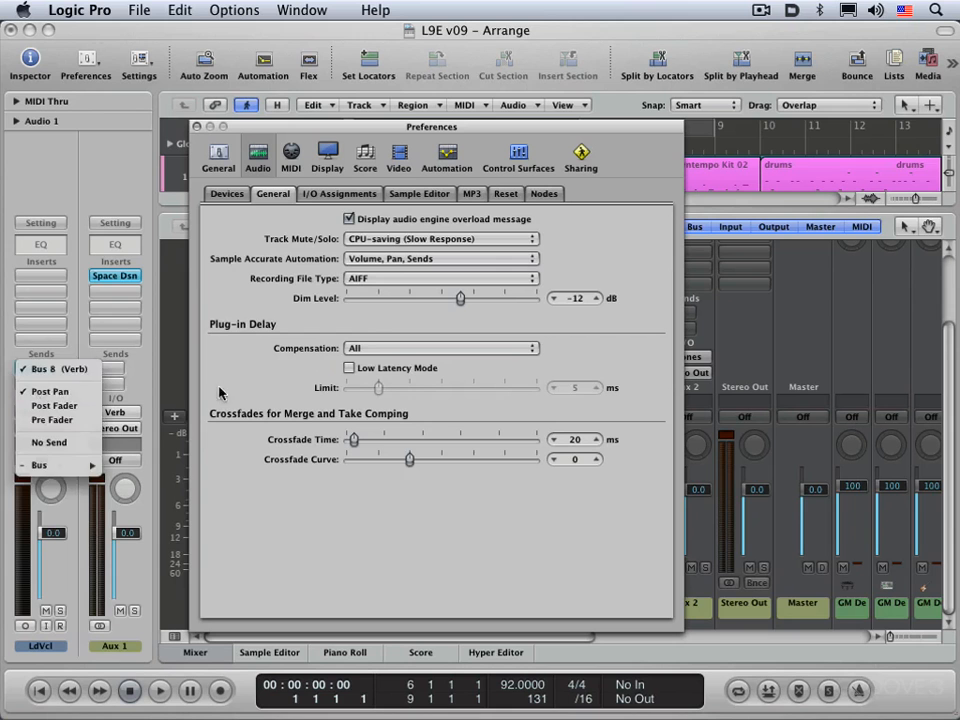
left_click(258, 368)
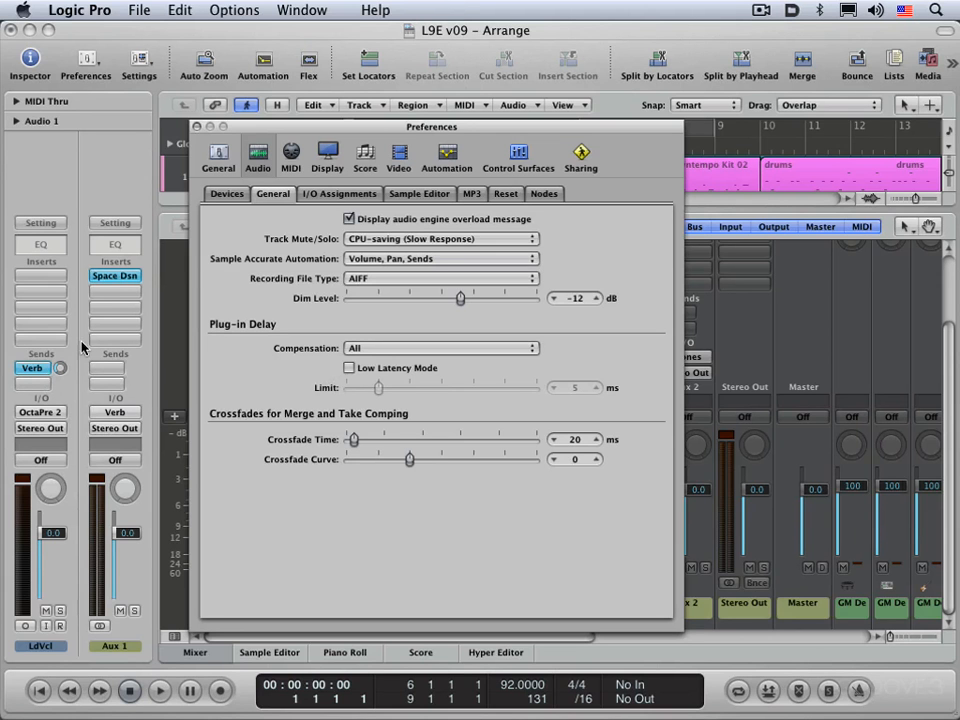
left_click(197, 126)
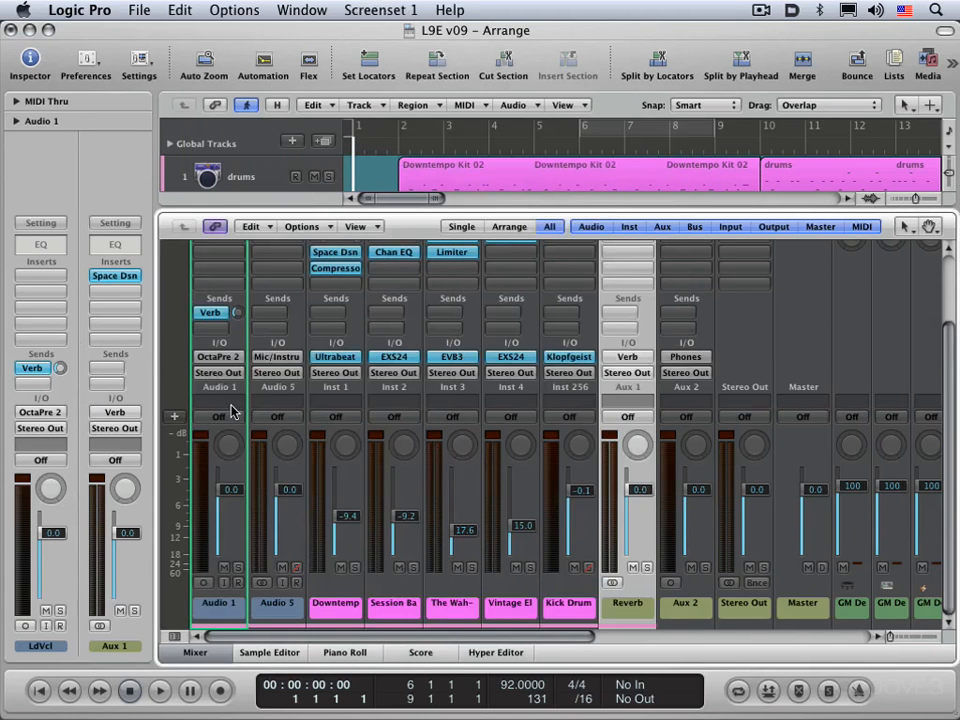